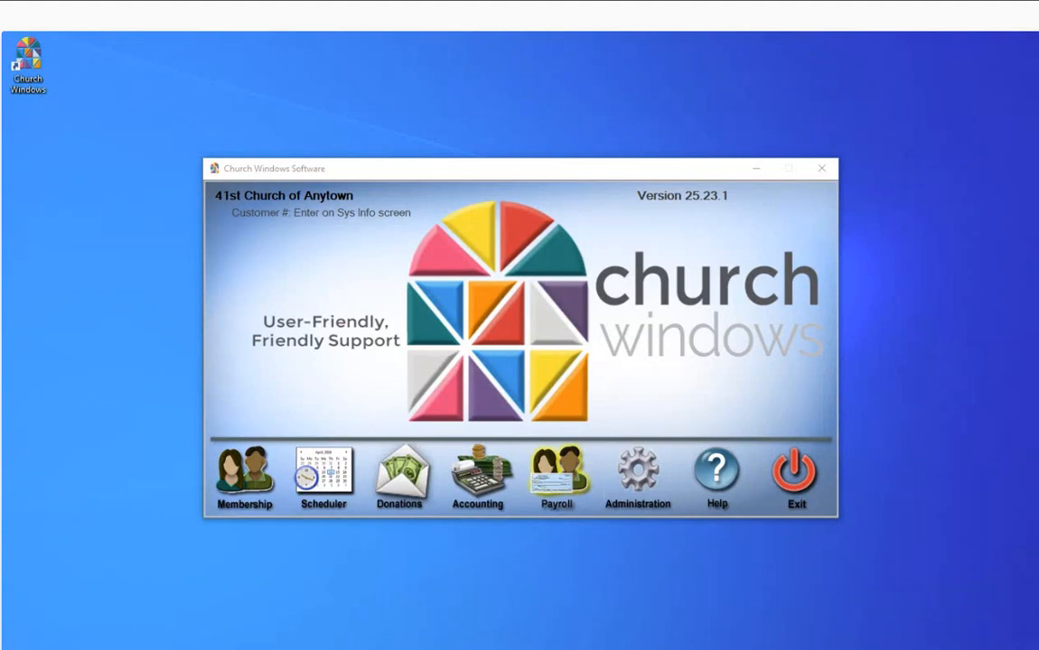
# Step: Open the Payroll module and bring up the Taxable Earnings report options from the Pay Period Earnings reports
pyautogui.click(563, 481)
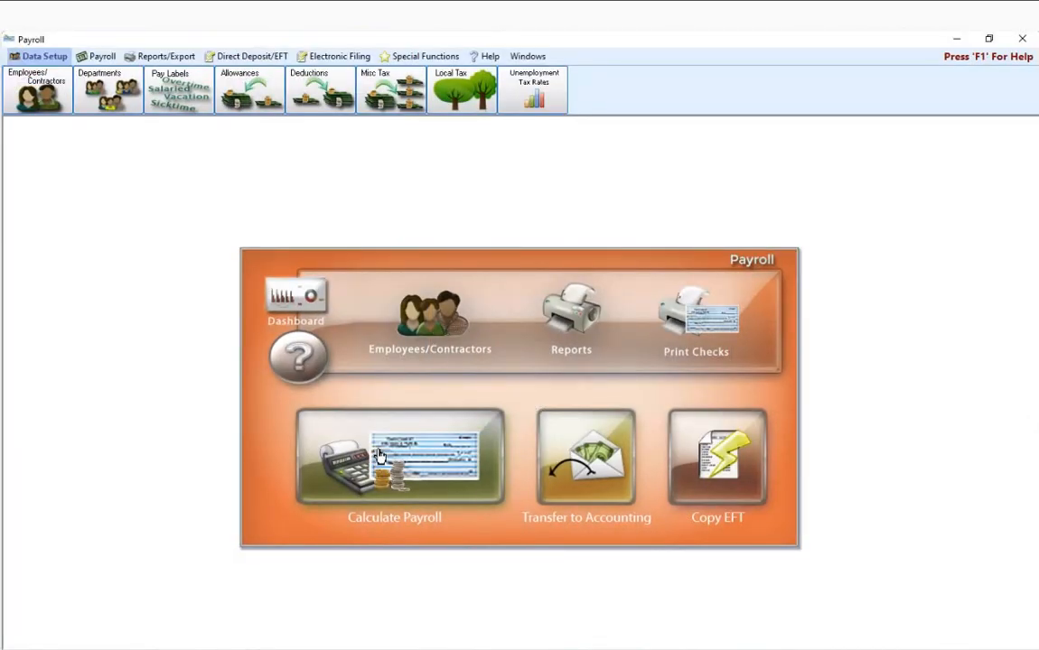
pyautogui.click(174, 58)
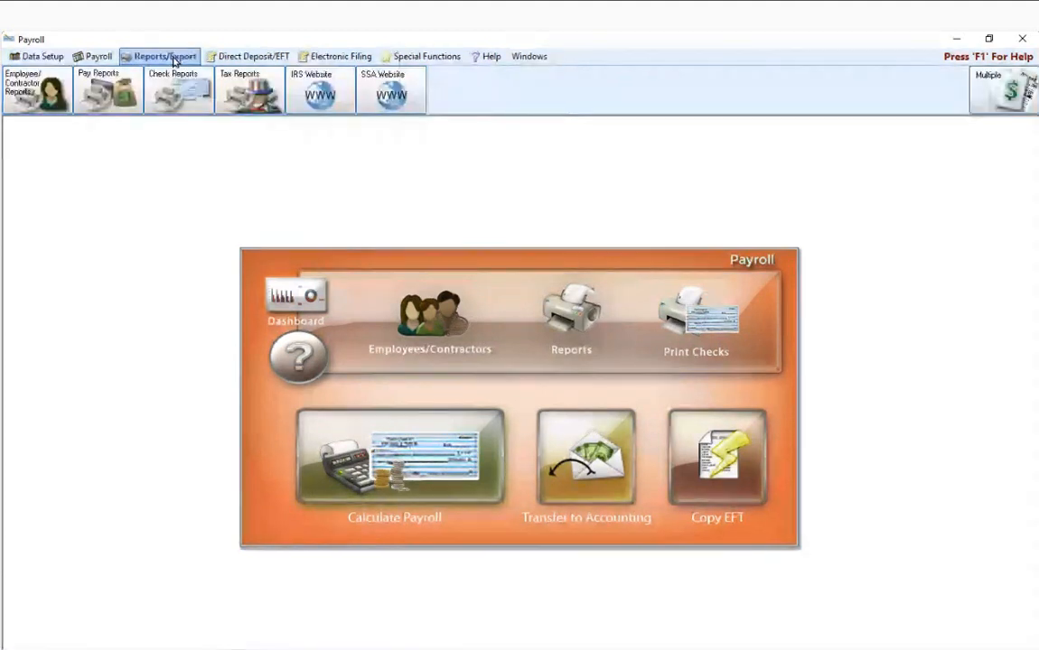
pyautogui.click(101, 105)
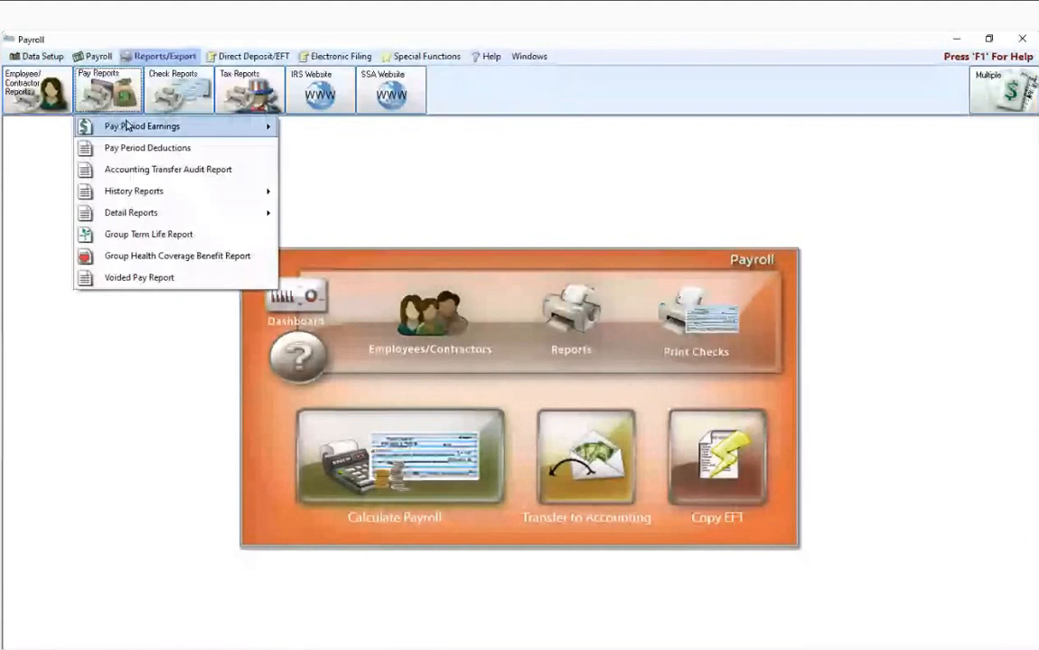
pyautogui.moveTo(133, 127)
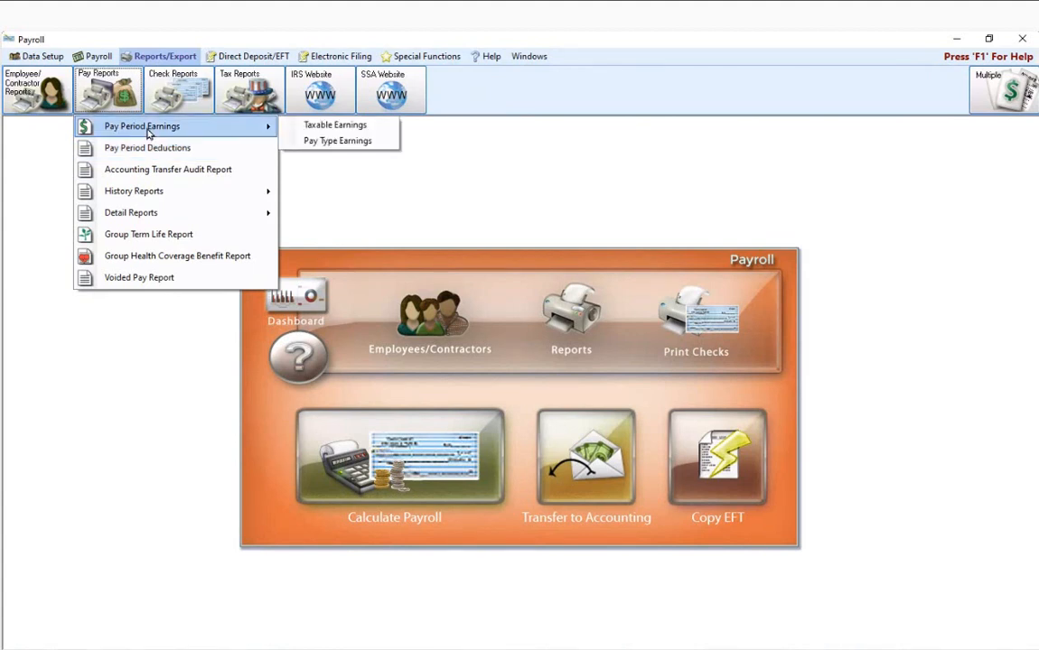
pyautogui.click(321, 129)
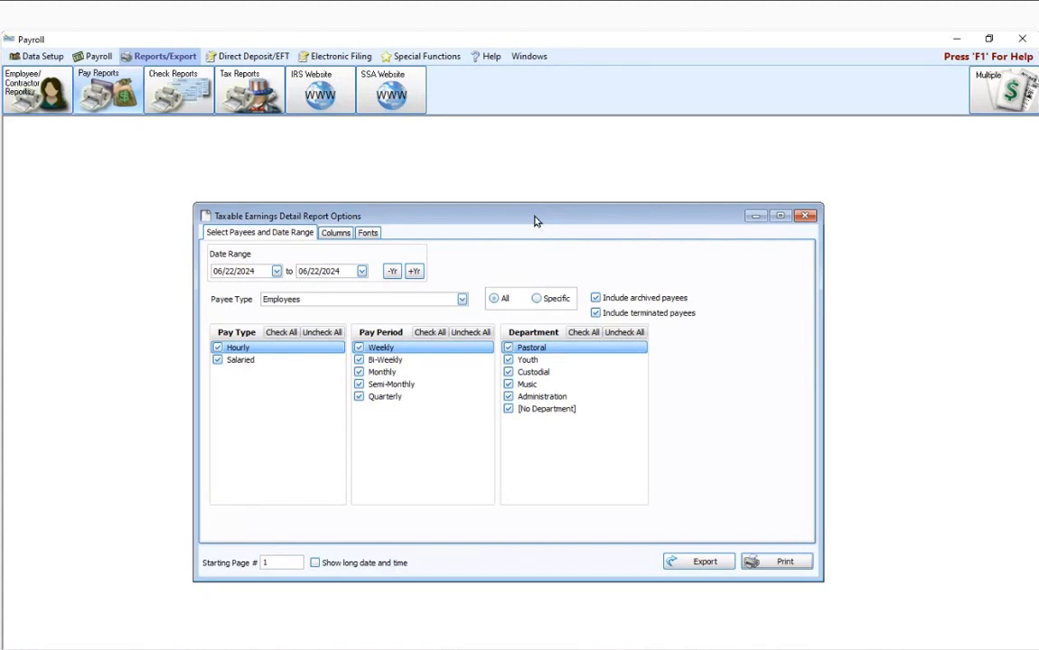
# Step: Examine the payee type choices and the list of specific employees, then return the selection to All
pyautogui.click(461, 299)
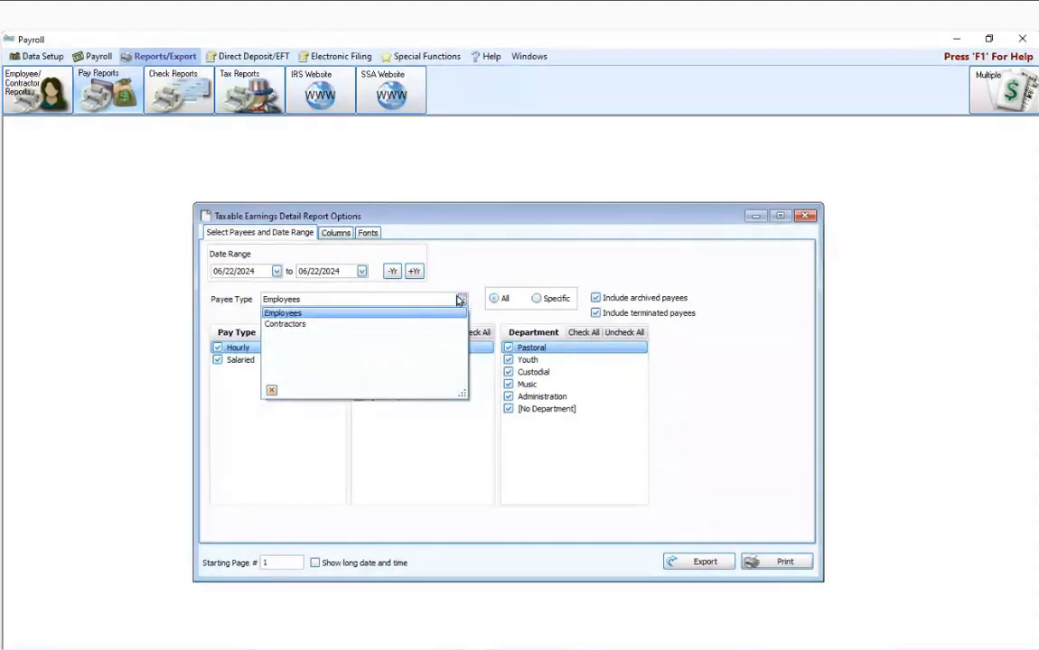
pyautogui.click(466, 243)
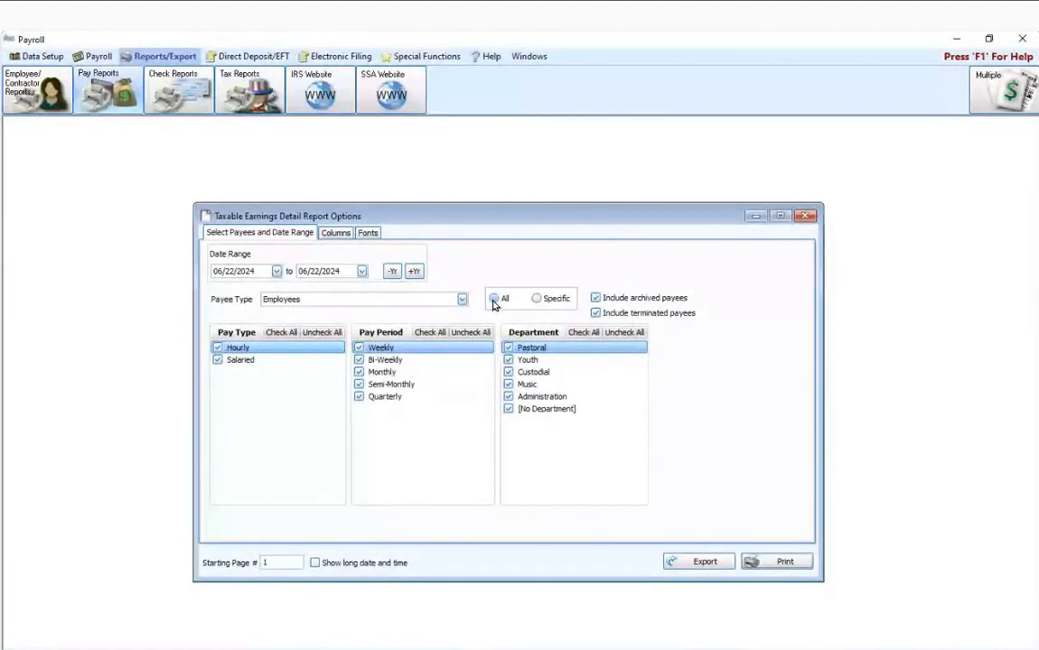
pyautogui.click(537, 300)
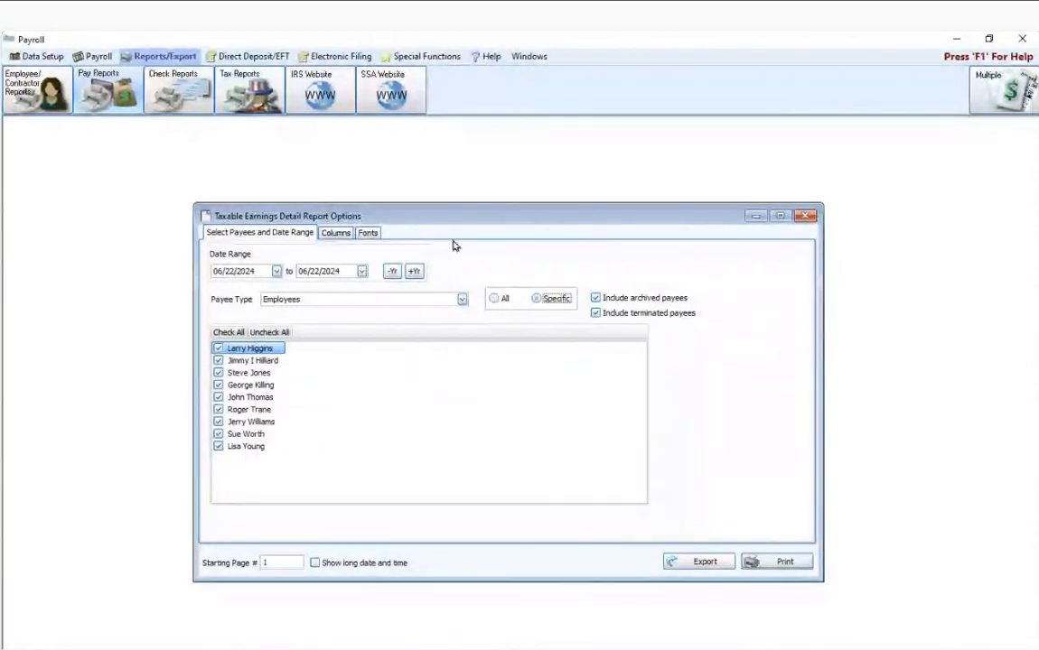
pyautogui.click(494, 299)
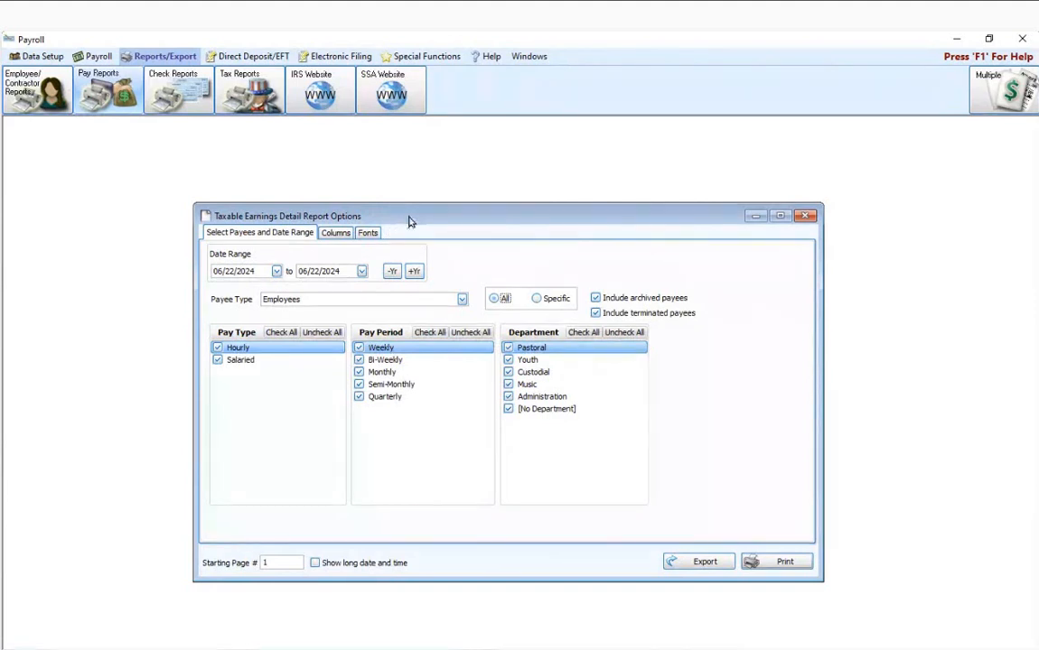
# Step: Set the date range to 01/01/2024 through 01/31/2024 and preview the Taxable Earnings report for all employees
pyautogui.click(219, 271)
pyautogui.write('0101')
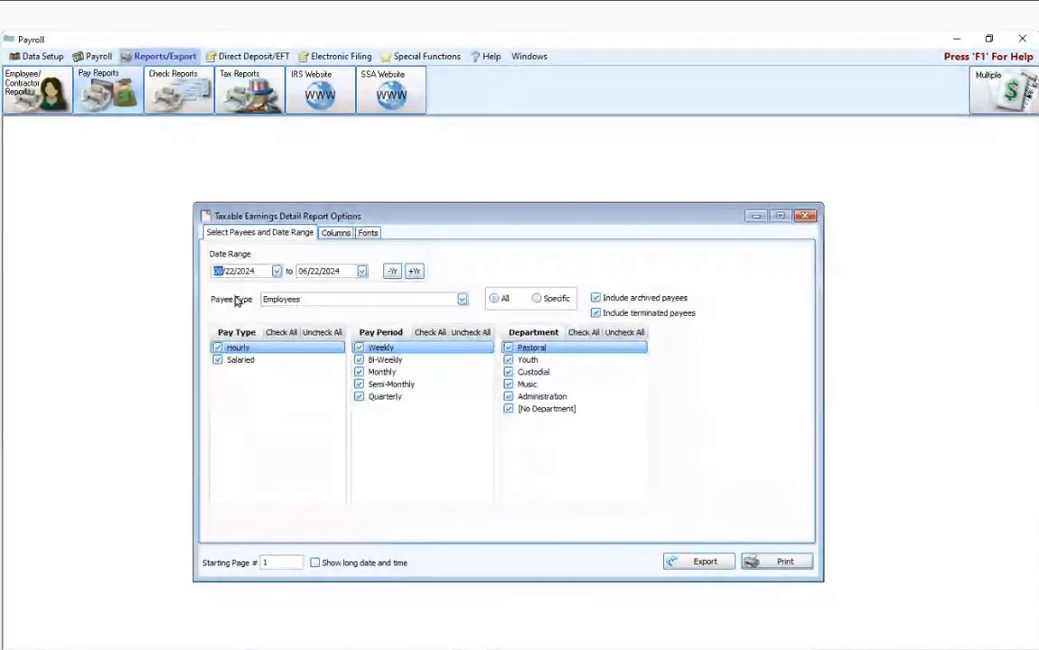
pyautogui.click(303, 271)
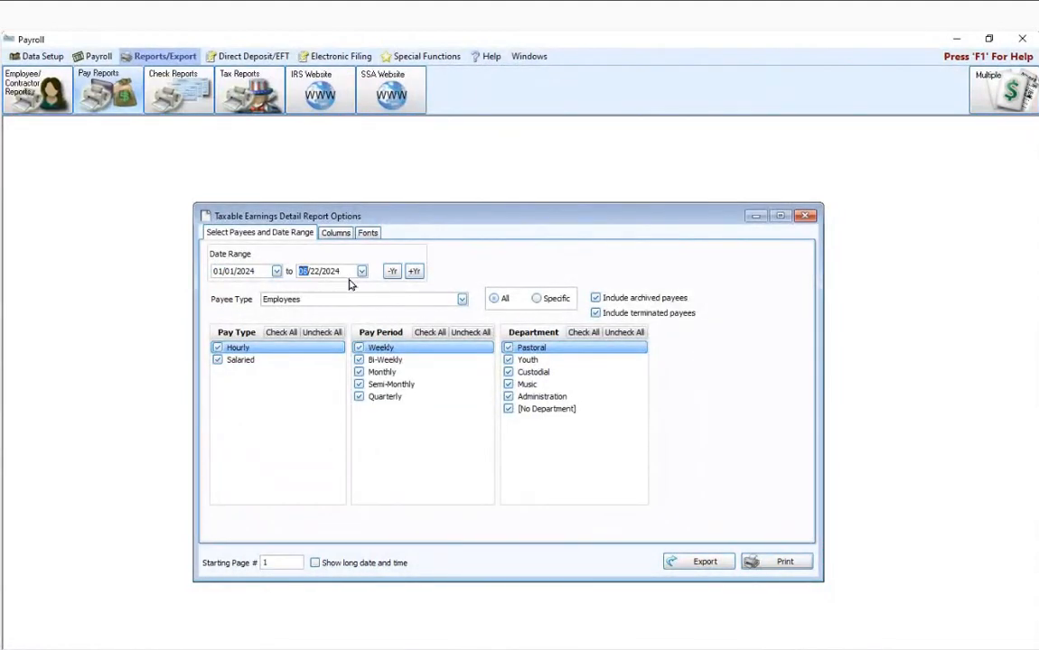
pyautogui.write('01/31')
pyautogui.click(755, 562)
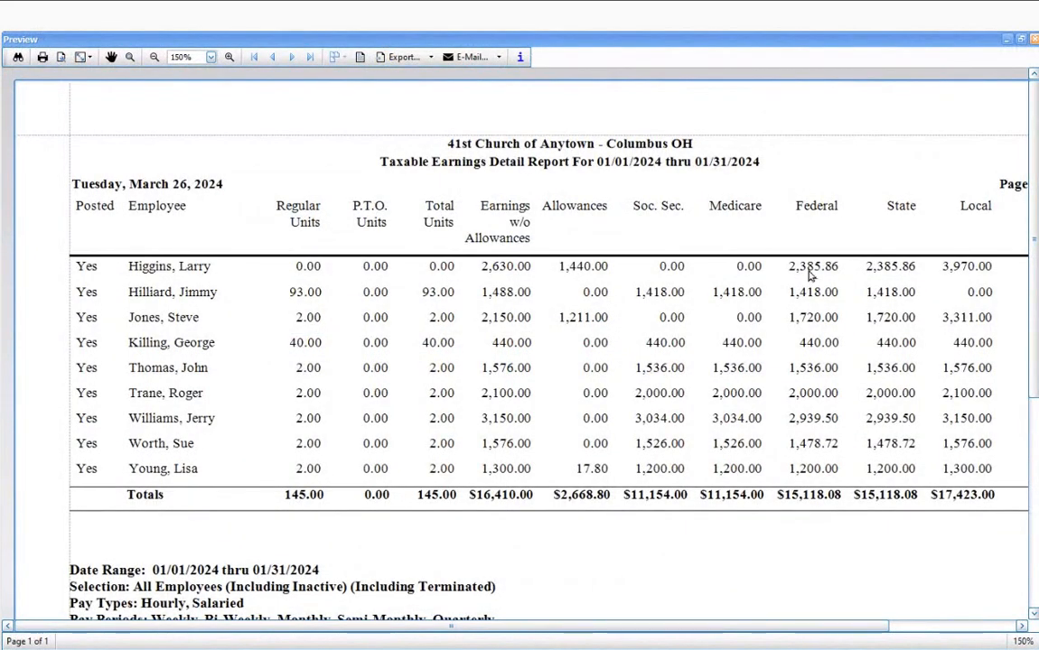
# Step: Examine all columns and the selection criteria at the end of the January taxable earnings report, and close the preview
pyautogui.moveTo(687, 626); pyautogui.dragTo(737, 627)
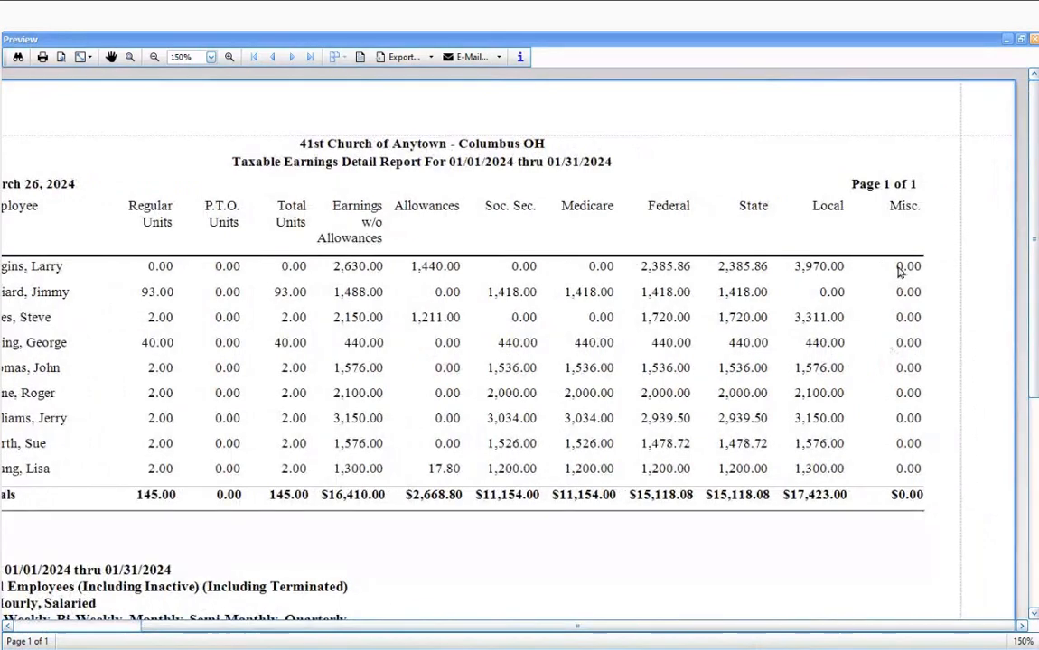
pyautogui.click(605, 618)
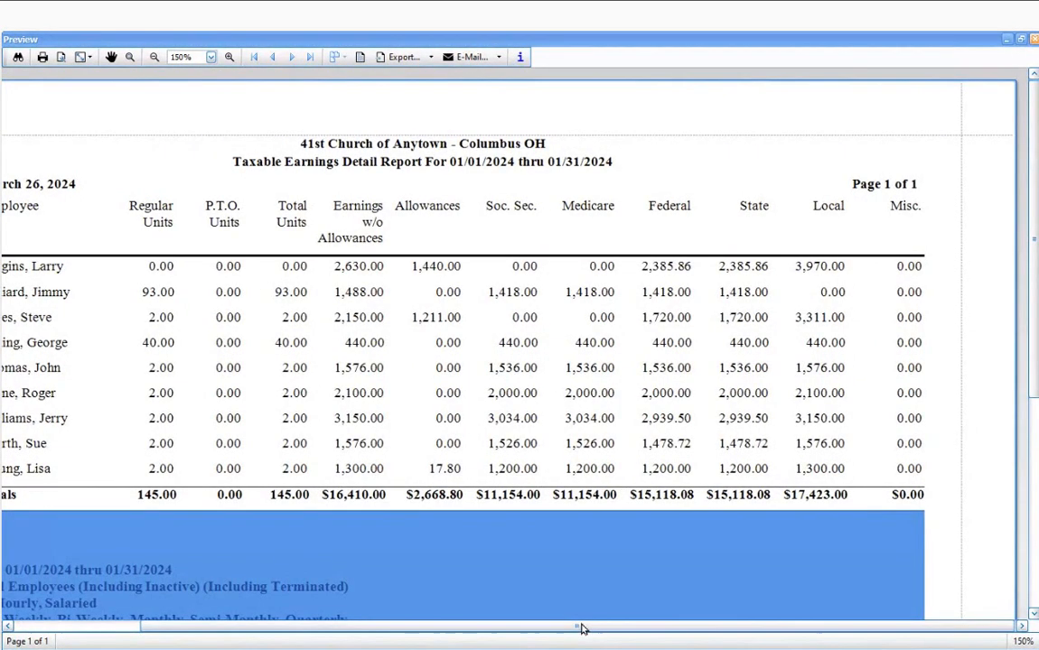
pyautogui.click(600, 582)
pyautogui.moveTo(580, 626); pyautogui.dragTo(501, 628)
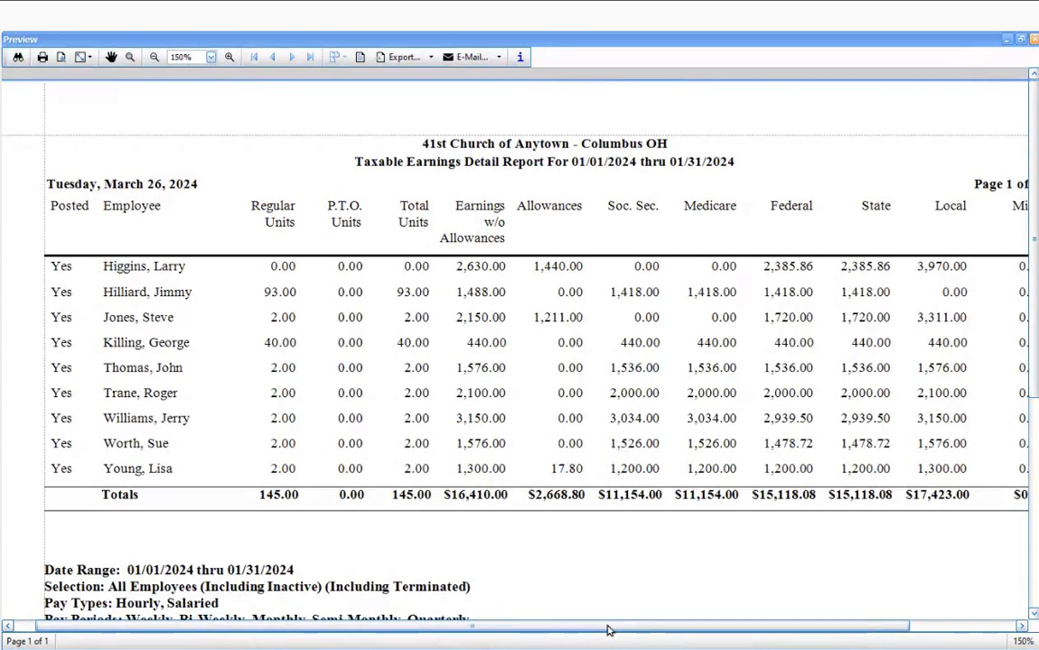
pyautogui.scroll(-2, 596, 388)
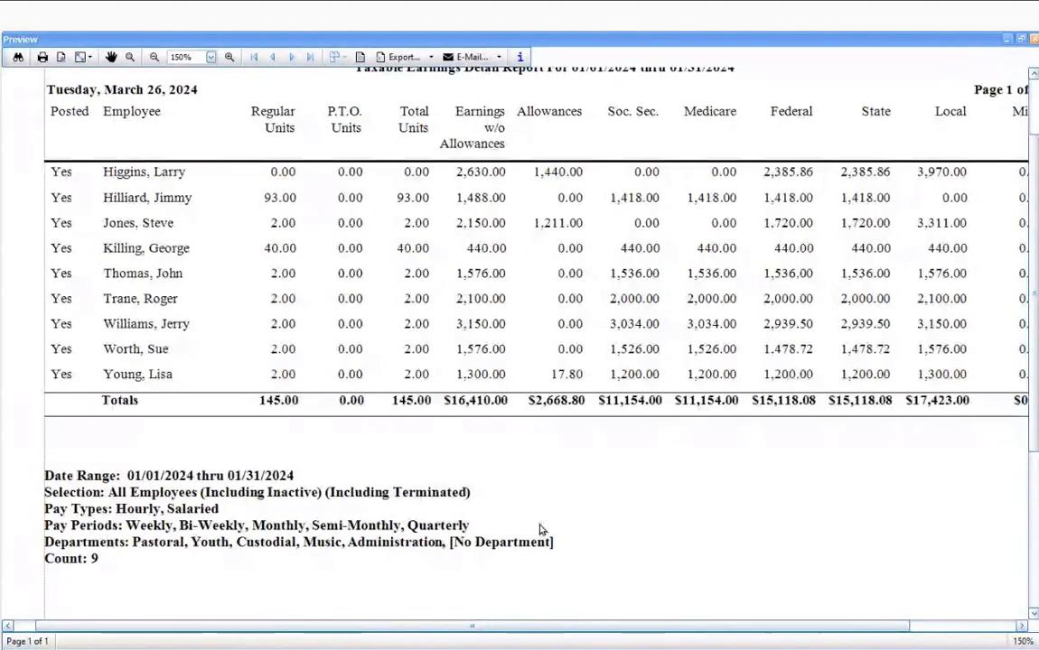
pyautogui.scroll(1, 578, 502)
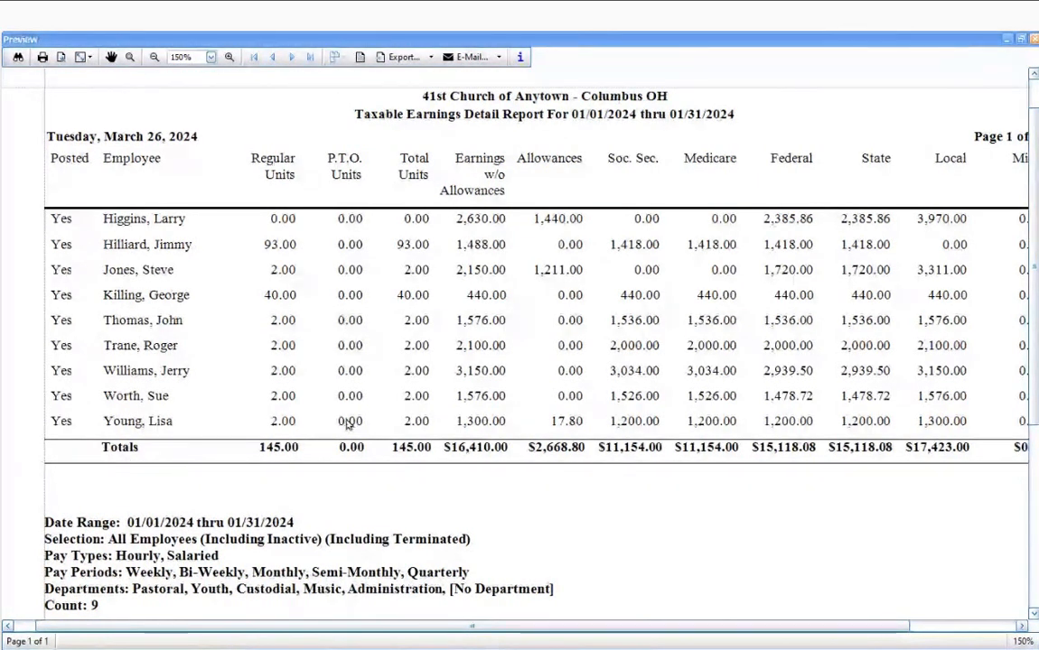
pyautogui.click(1034, 41)
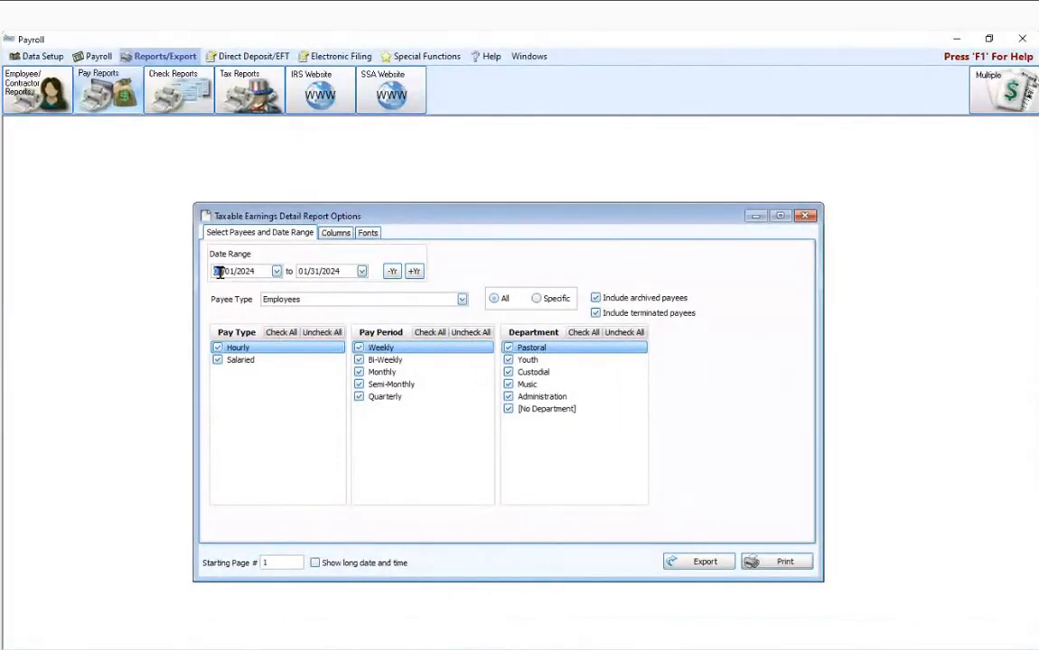
# Step: Preview the Taxable Earnings report for 03/01/2024 through 03/31/2024, and close the preview and the report options
pyautogui.write('0301')
pyautogui.click(306, 271)
pyautogui.write('03')
pyautogui.click(784, 562)
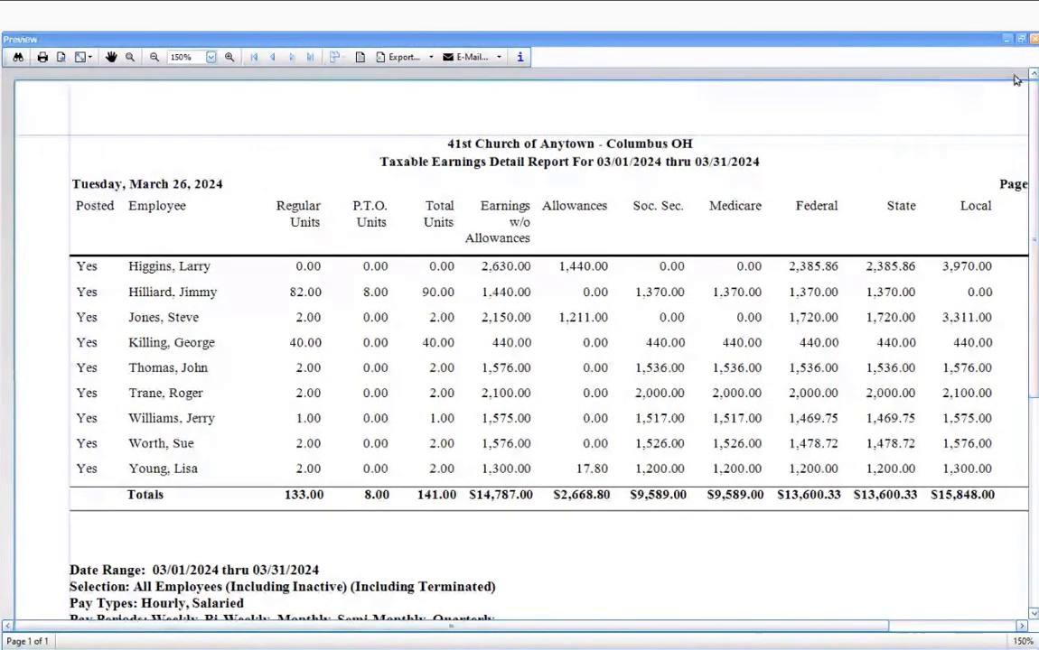
pyautogui.click(1033, 39)
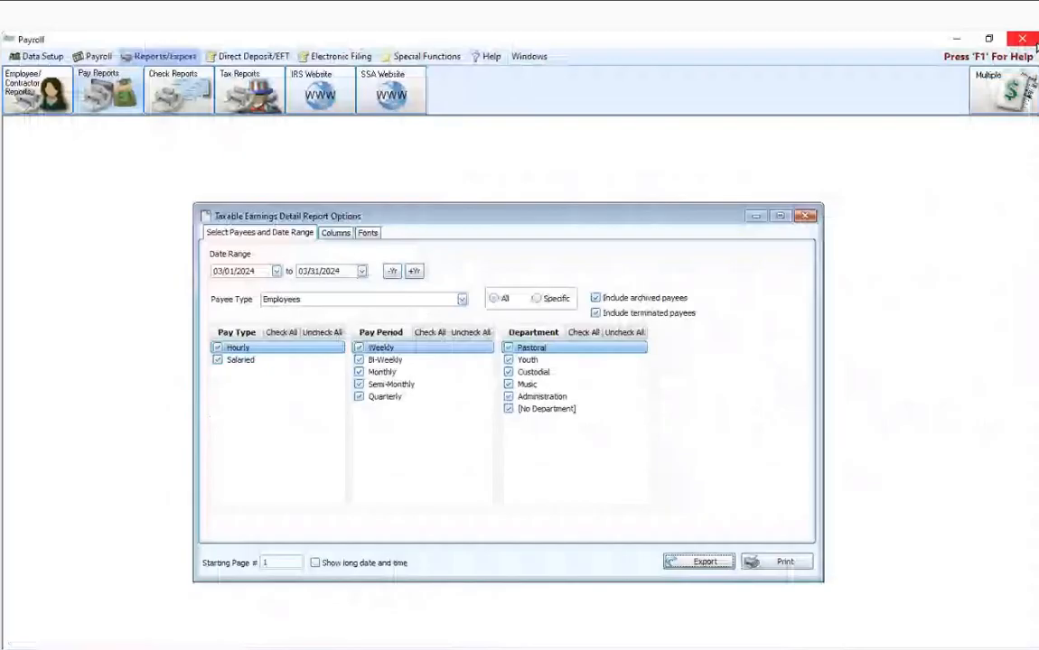
pyautogui.click(805, 216)
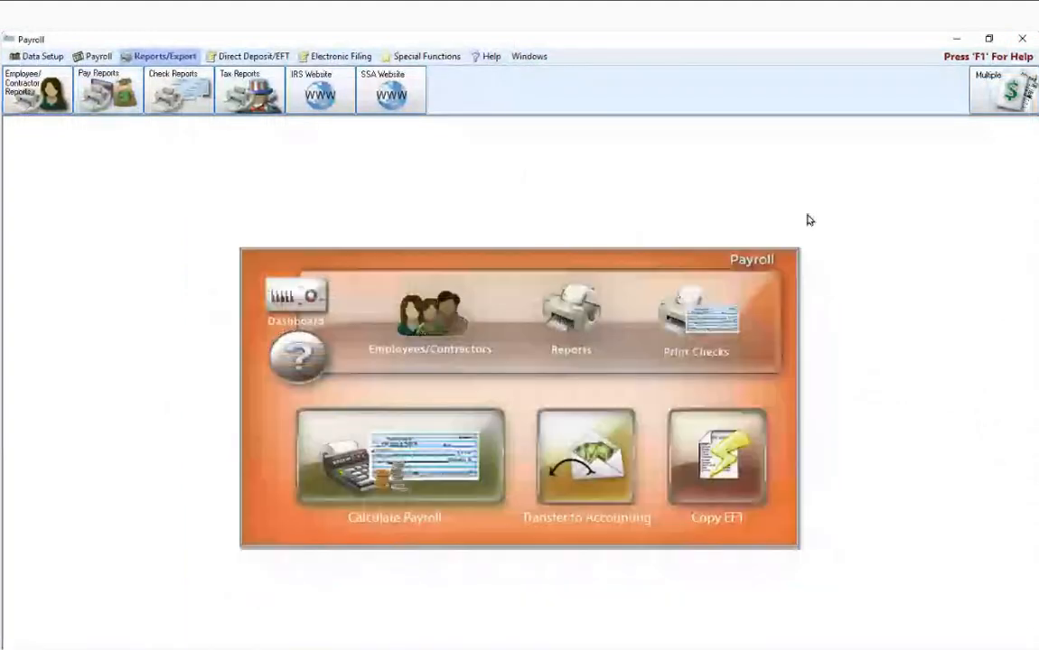
# Step: Open the Pay Type Earnings report options from the Pay Period Earnings reports
pyautogui.click(107, 91)
pyautogui.moveTo(123, 125)
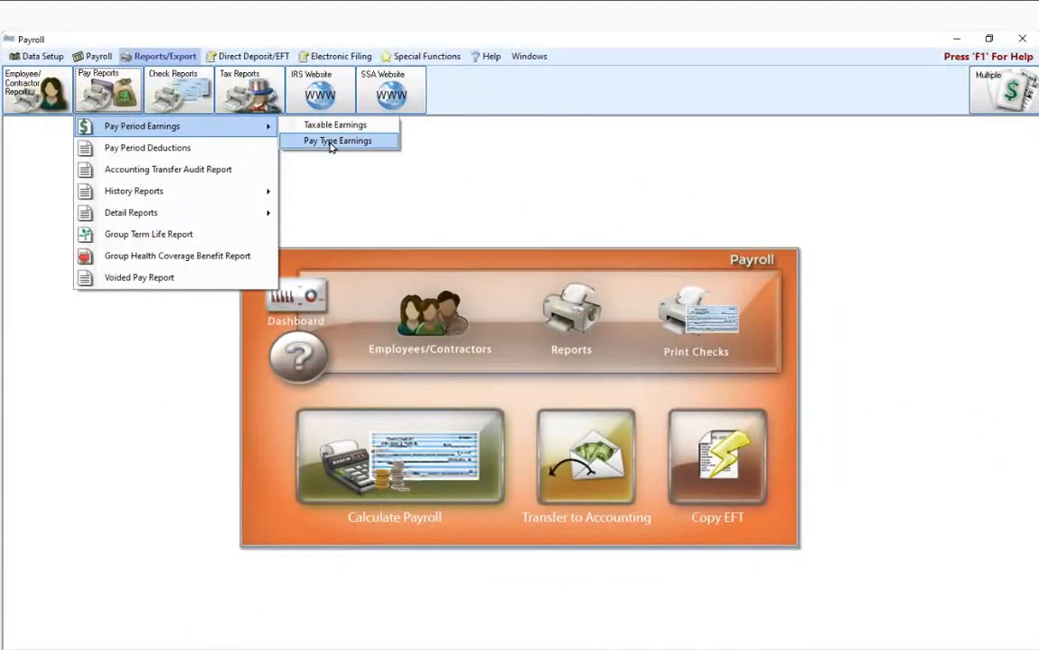
pyautogui.click(332, 142)
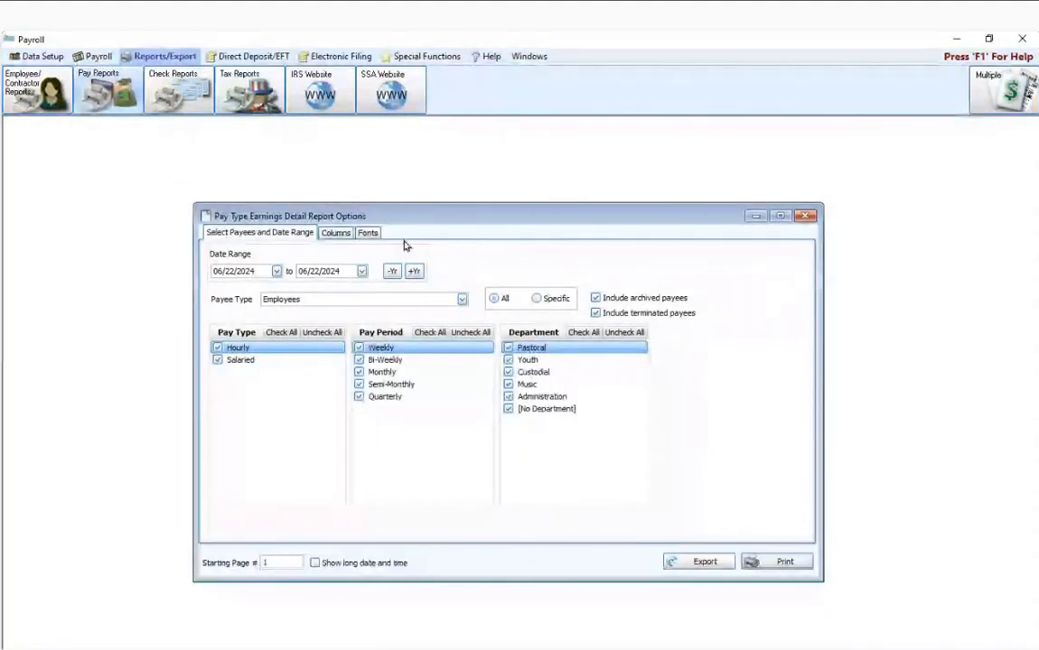
# Step: Remove Total Units from the report's visible columns, add it back, and close the report options
pyautogui.click(336, 234)
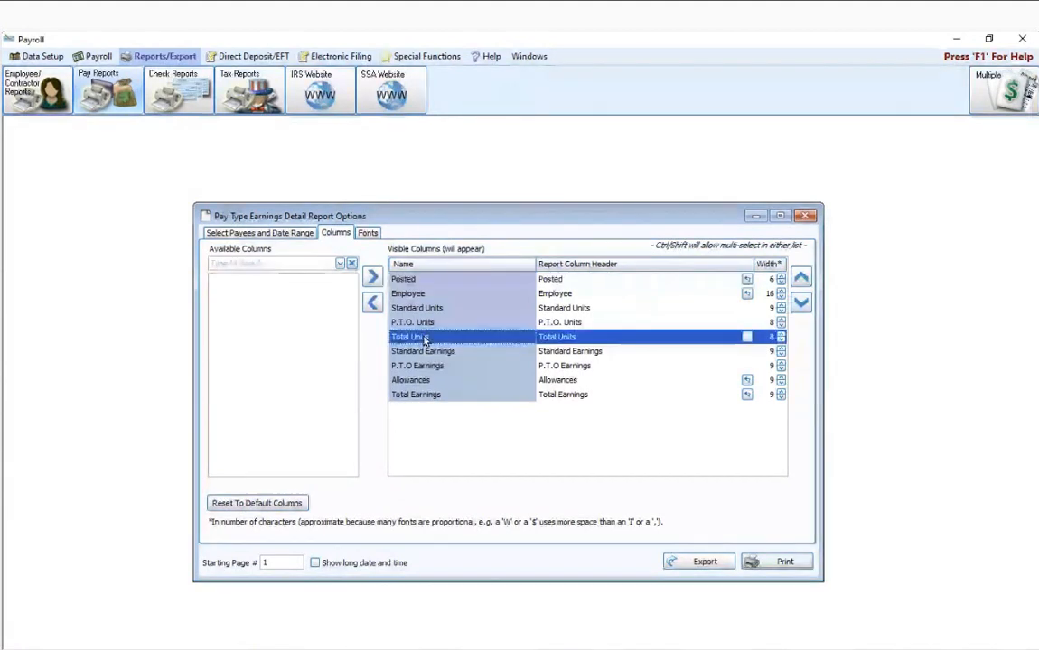
pyautogui.doubleClick(424, 338)
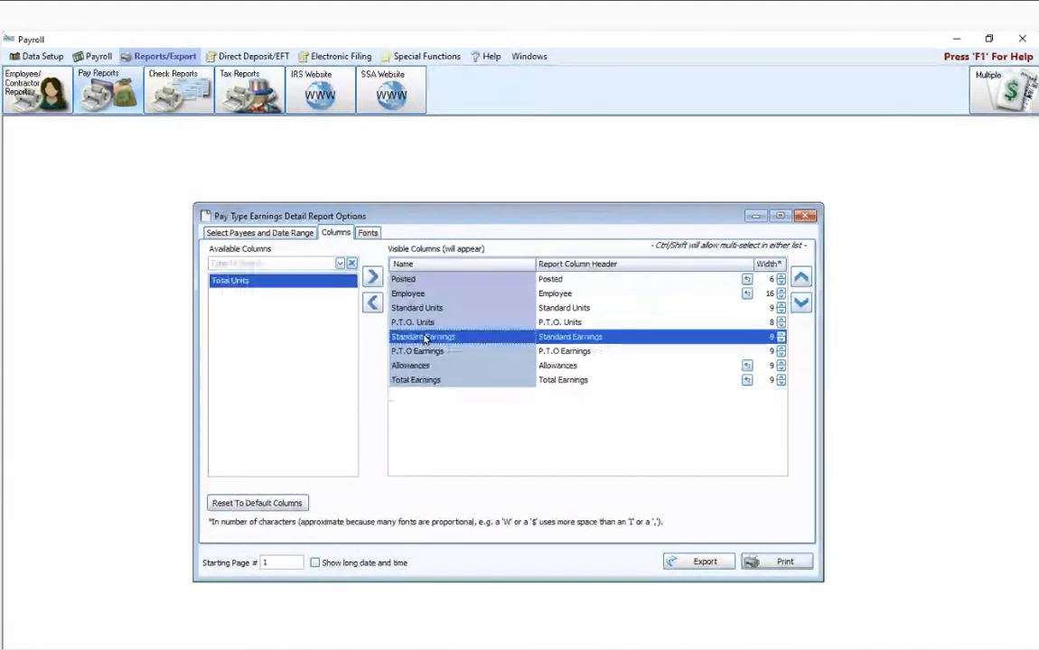
pyautogui.doubleClick(278, 283)
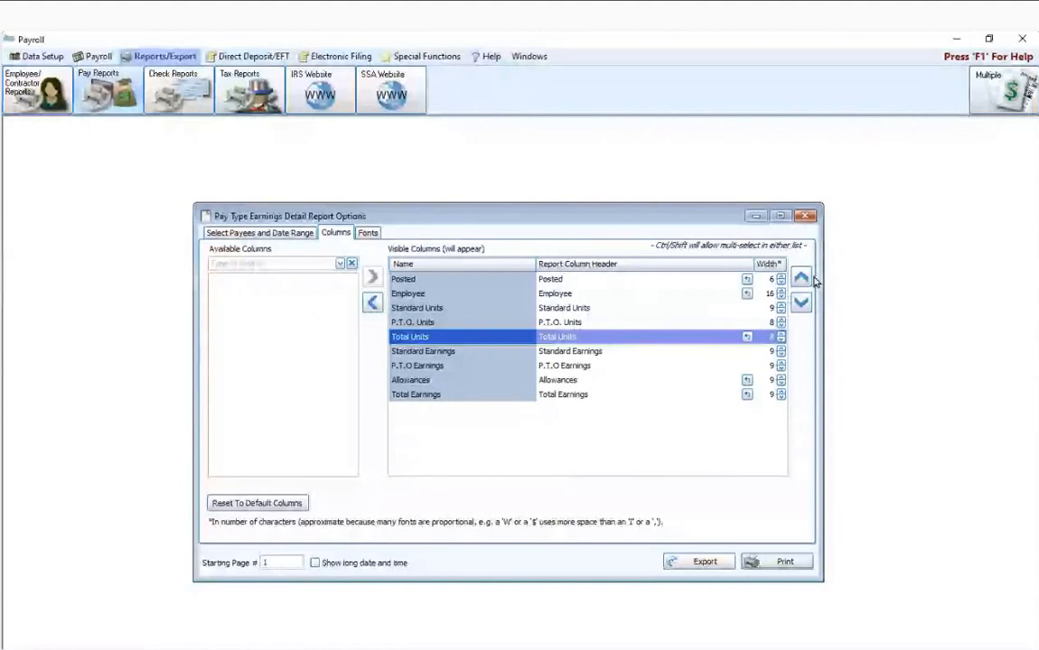
pyautogui.click(805, 215)
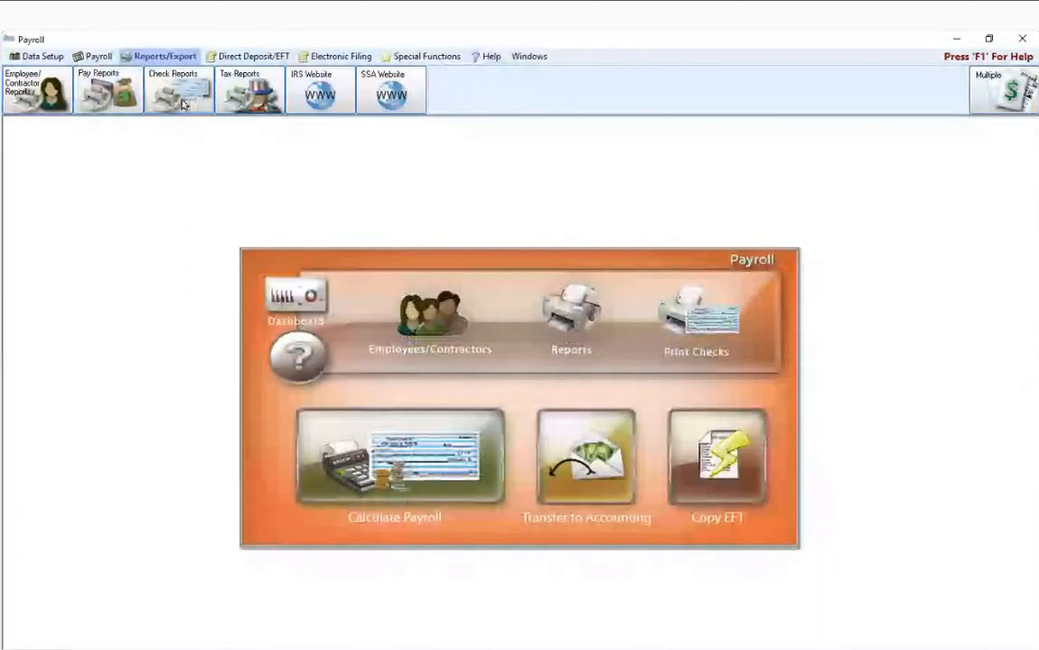
# Step: Add the State Taxes detail column to the Taxable Earnings report's visible columns, and close the report options
pyautogui.click(107, 90)
pyautogui.moveTo(134, 126)
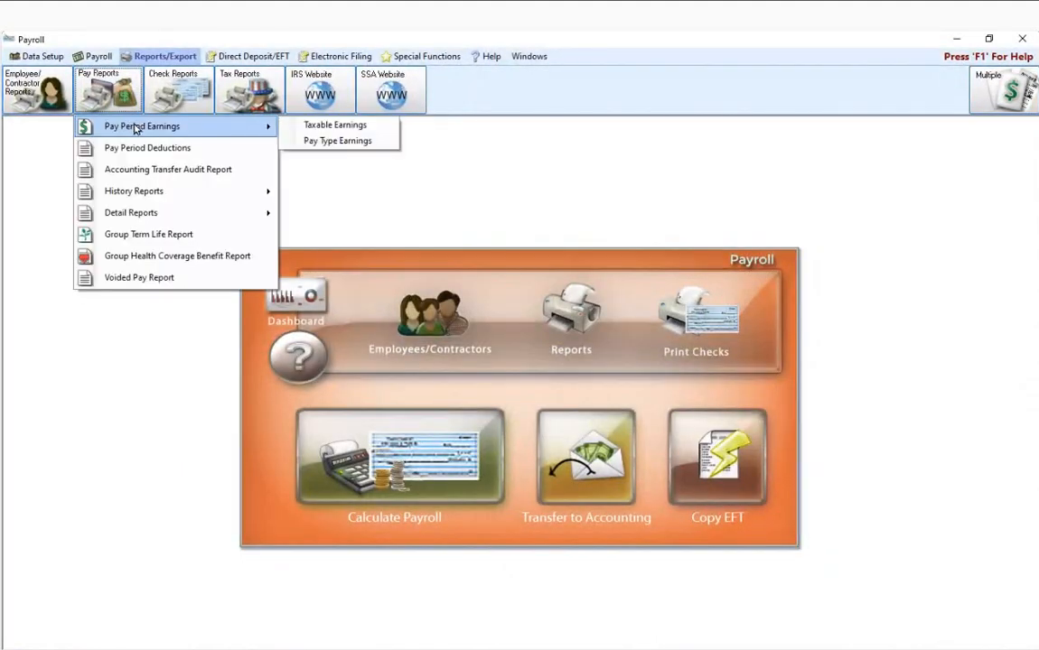
pyautogui.click(311, 126)
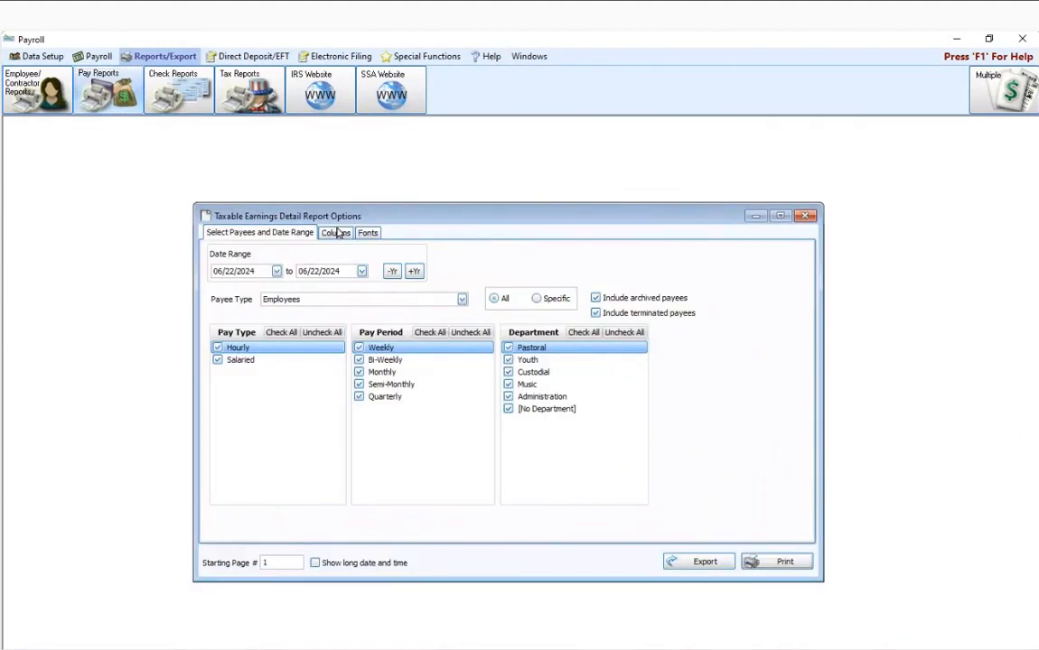
pyautogui.click(336, 233)
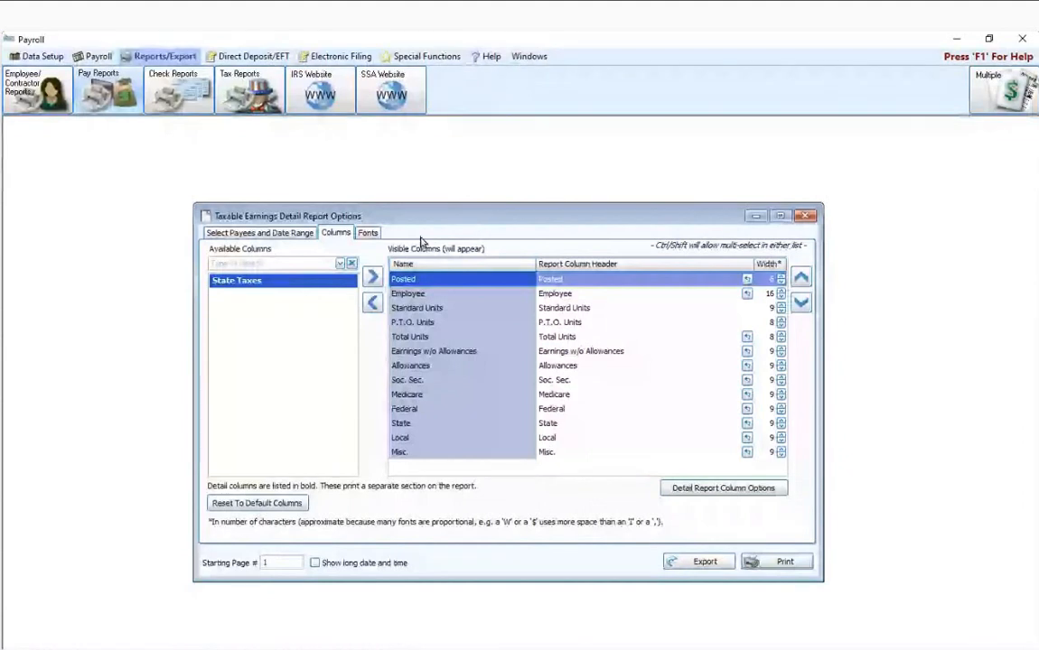
pyautogui.doubleClick(250, 281)
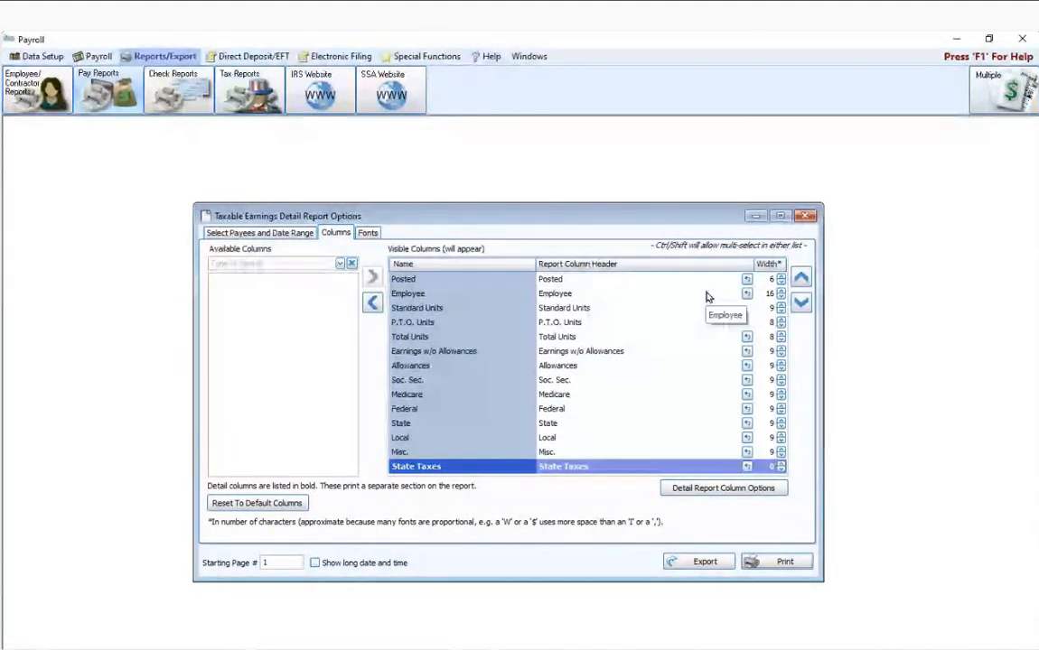
pyautogui.click(226, 234)
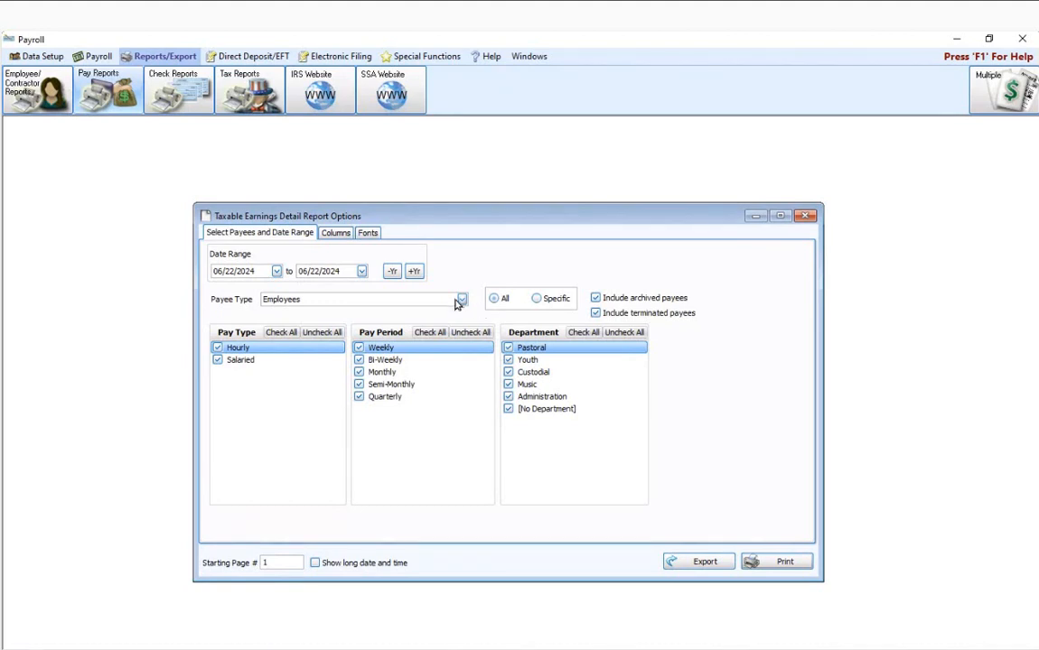
pyautogui.click(805, 215)
# Step: Reopen the Pay Type Earnings report options and check the payee type choices, keeping Employees
pyautogui.click(124, 94)
pyautogui.moveTo(137, 125)
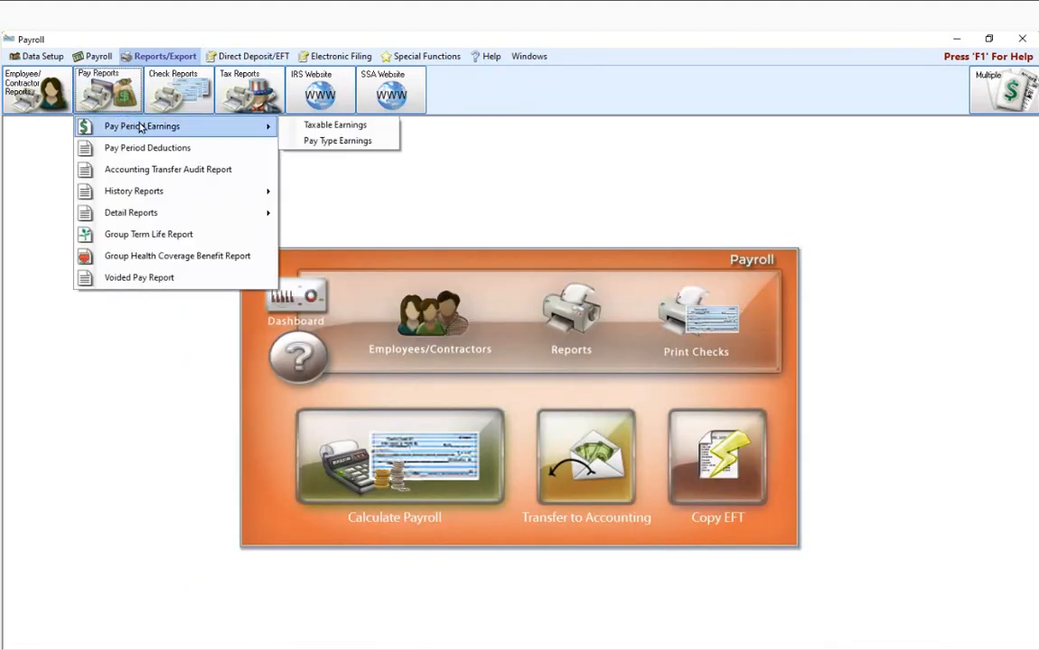
pyautogui.click(330, 143)
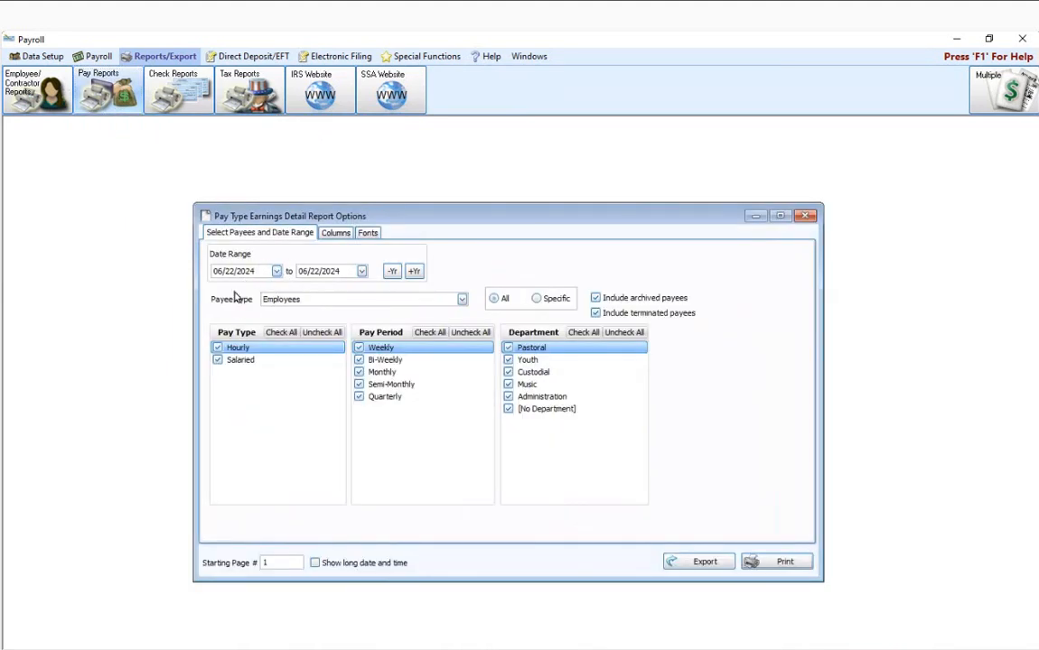
pyautogui.click(463, 300)
pyautogui.click(464, 300)
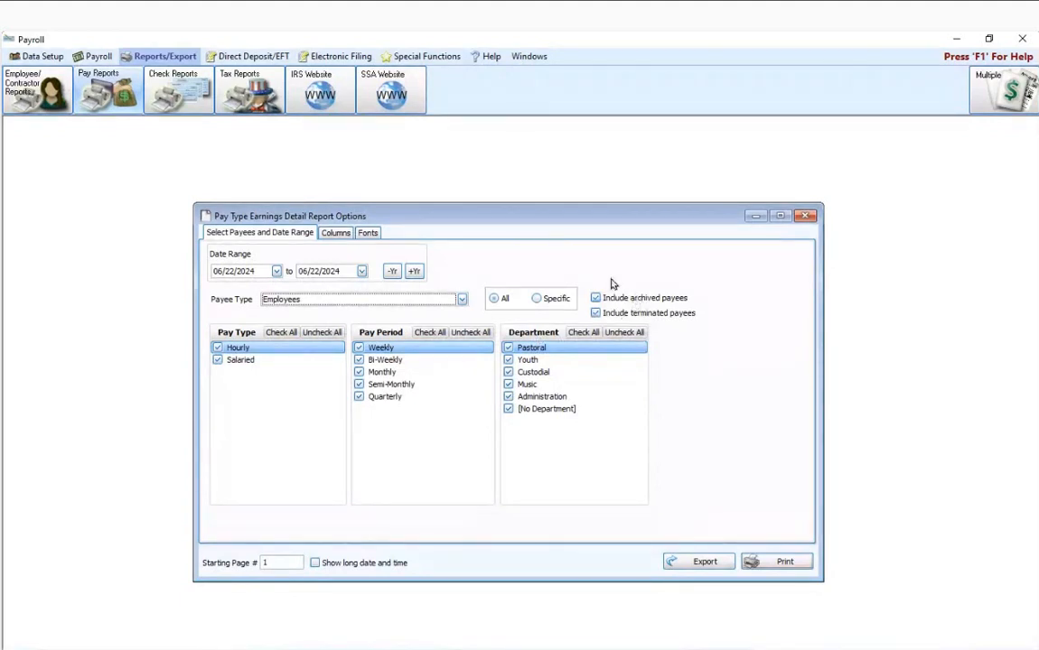
# Step: Review the Pay Type Earnings report's column and font settings, and return to the payee and date range options
pyautogui.click(335, 233)
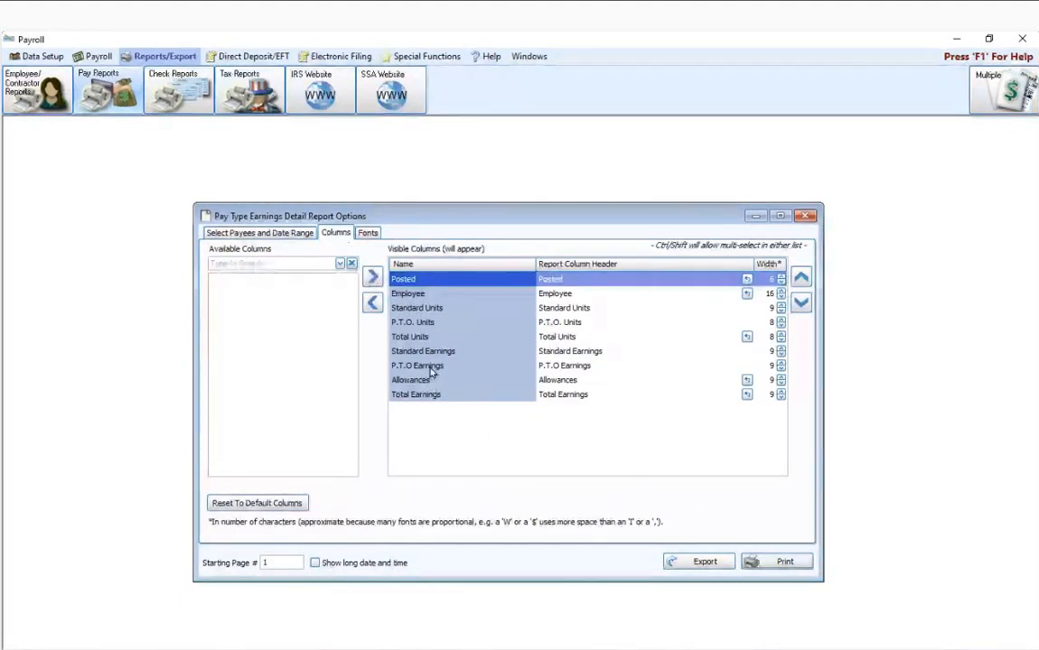
pyautogui.click(369, 233)
pyautogui.click(230, 233)
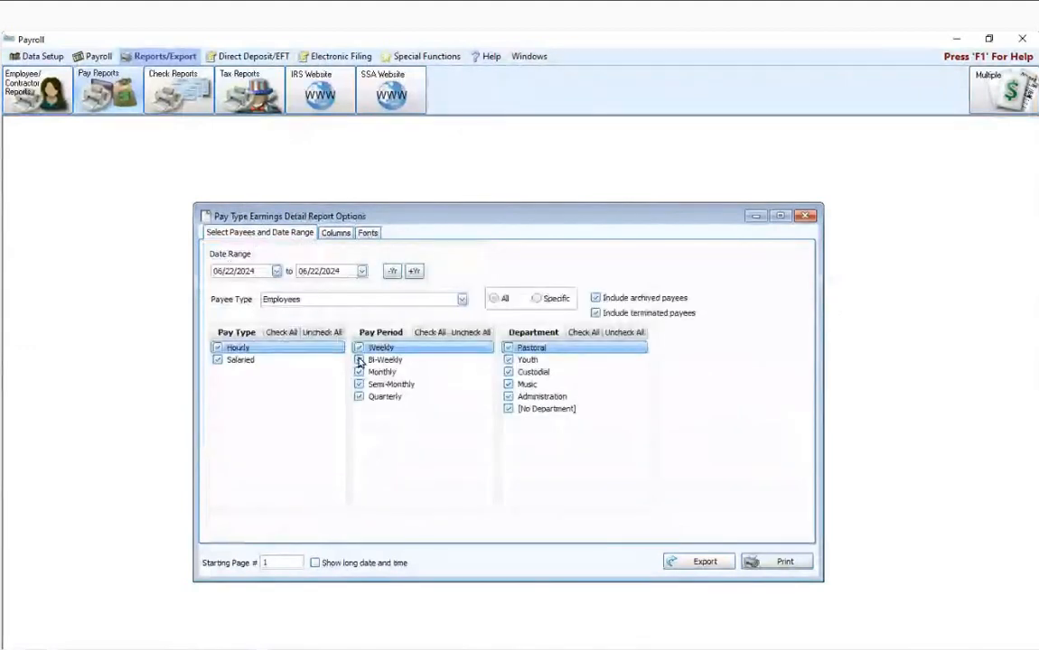
# Step: Preview the Pay Type Earnings report for 01/01/2024 through 03/31/2024, and close the preview and report options
pyautogui.click(223, 271)
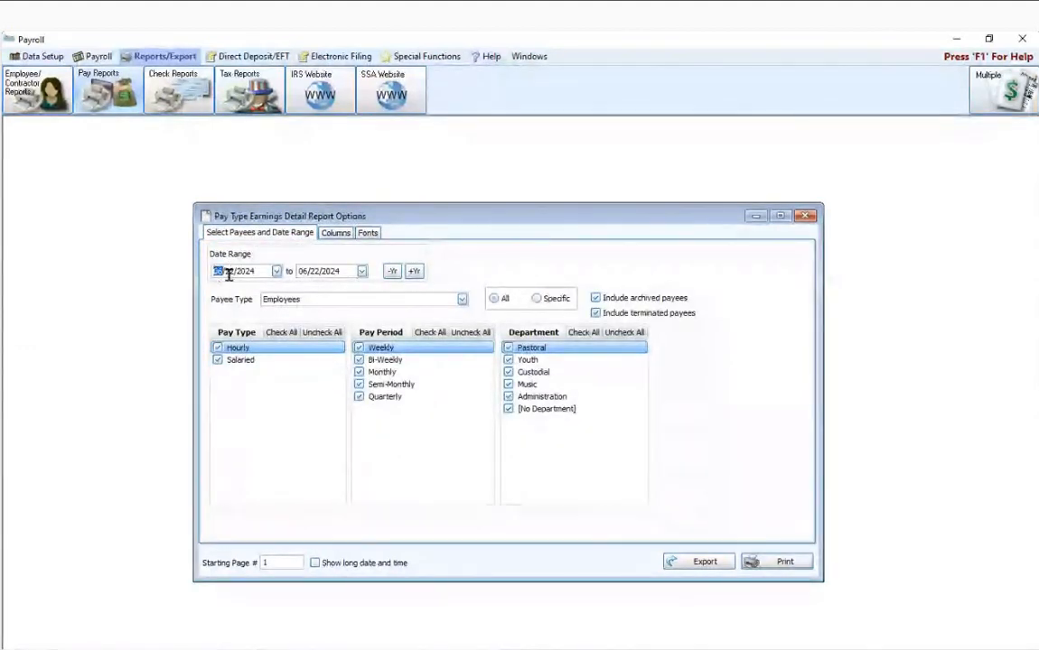
pyautogui.write('01/01')
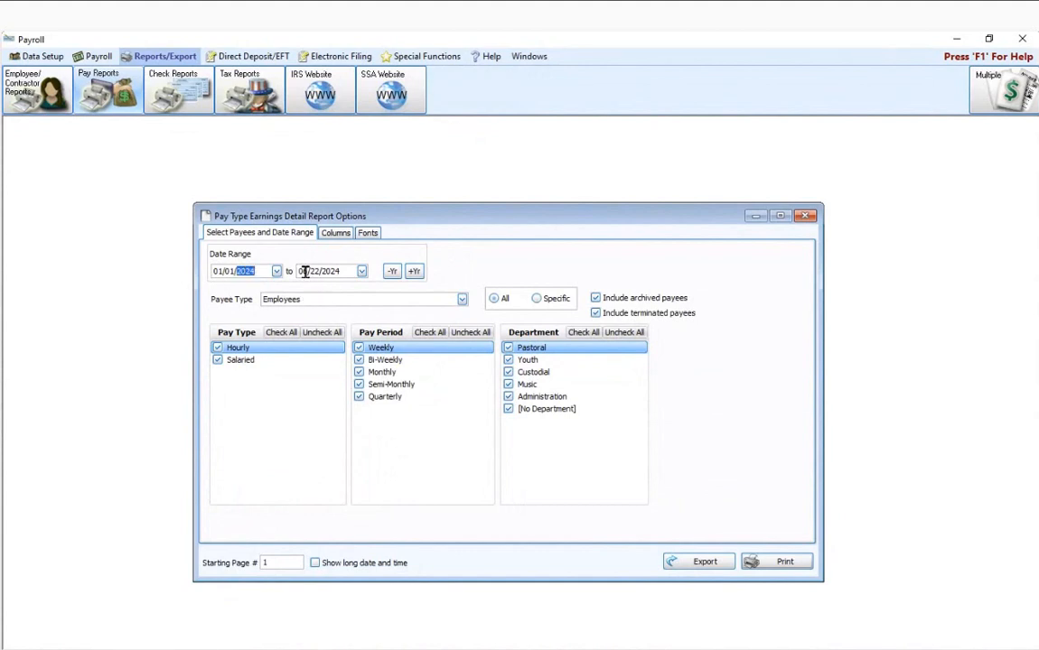
pyautogui.click(307, 271)
pyautogui.write('03/31')
pyautogui.click(774, 563)
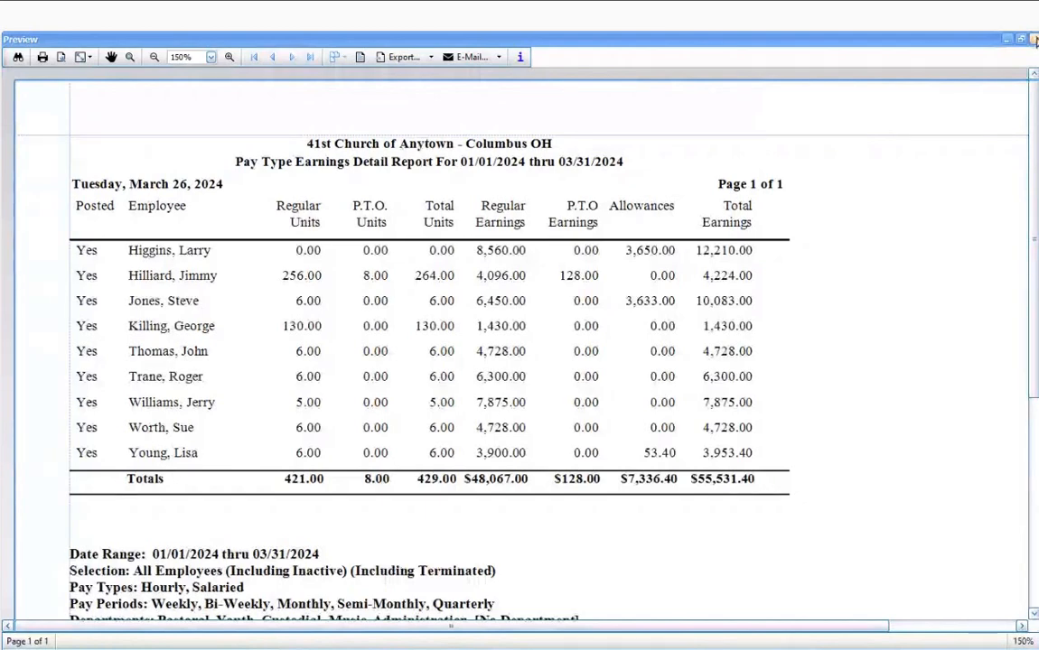
pyautogui.click(1034, 40)
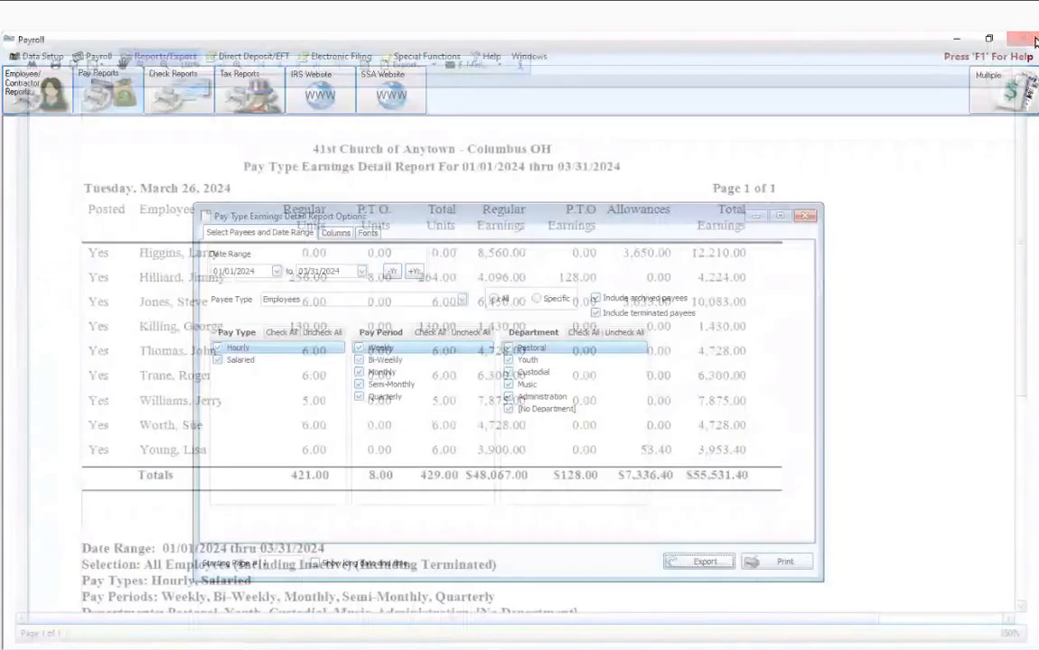
pyautogui.click(803, 216)
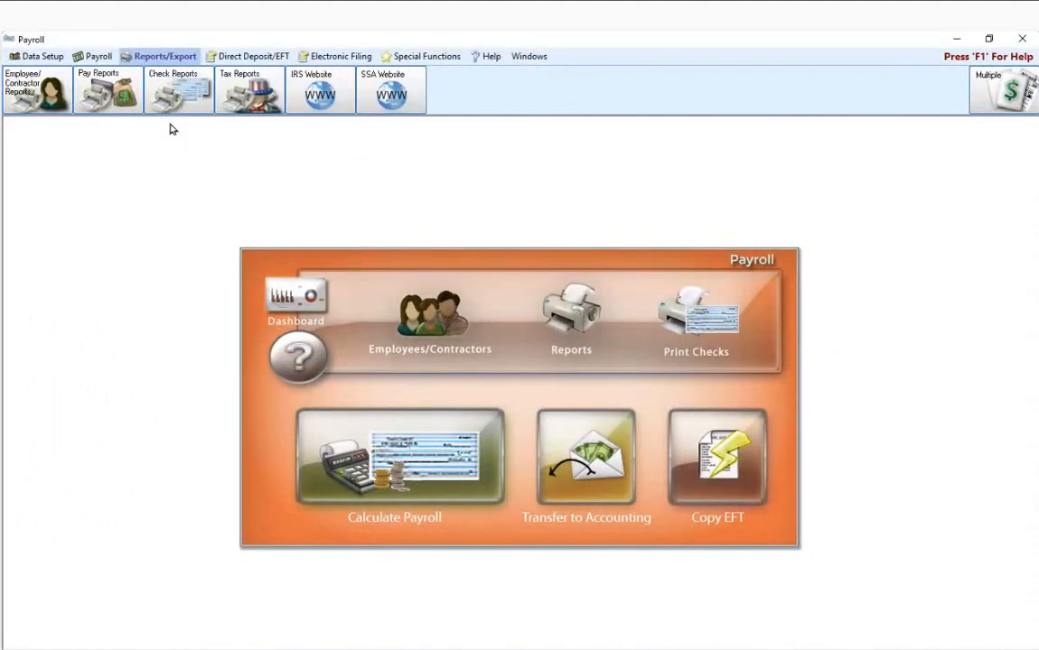
# Step: Open the Pay Period Deductions report options and check the payee type choices, keeping All Payee Types
pyautogui.click(123, 94)
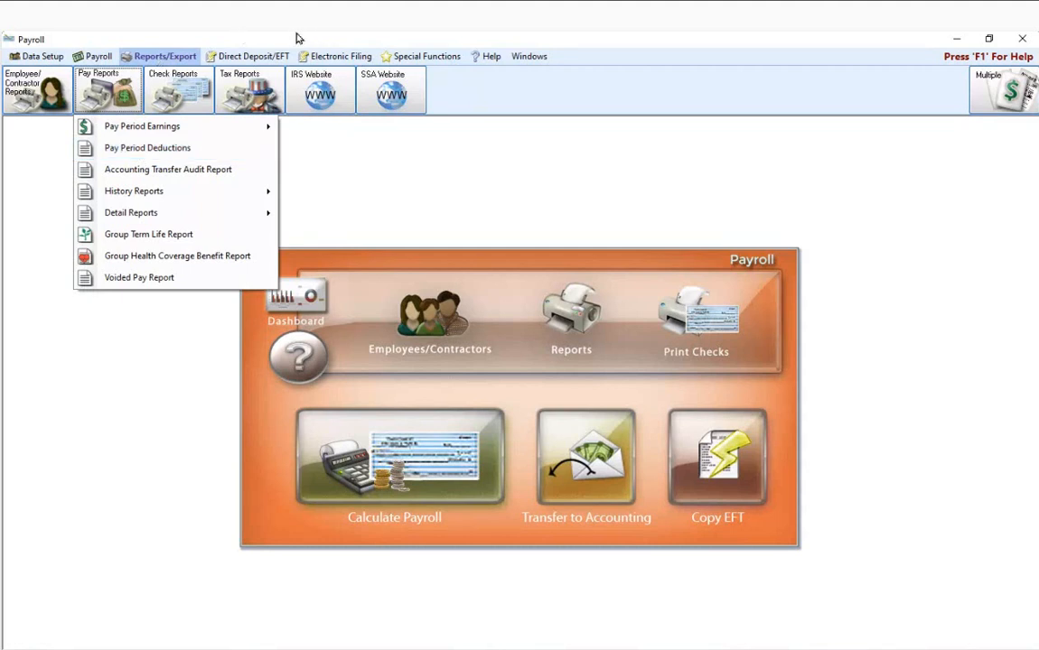
pyautogui.click(141, 150)
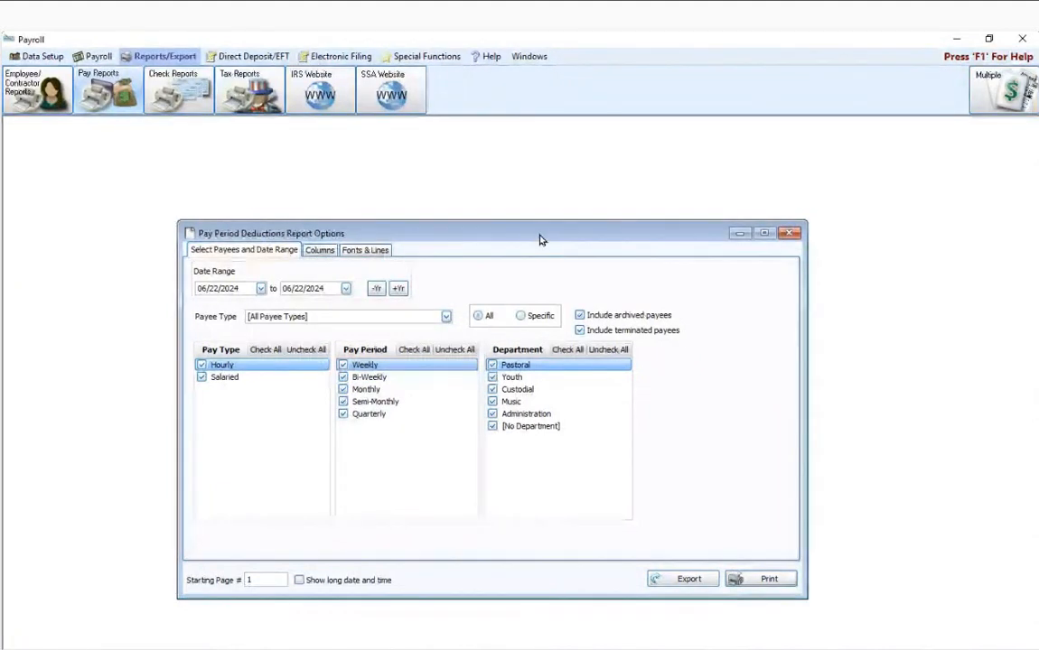
pyautogui.click(445, 317)
pyautogui.click(446, 318)
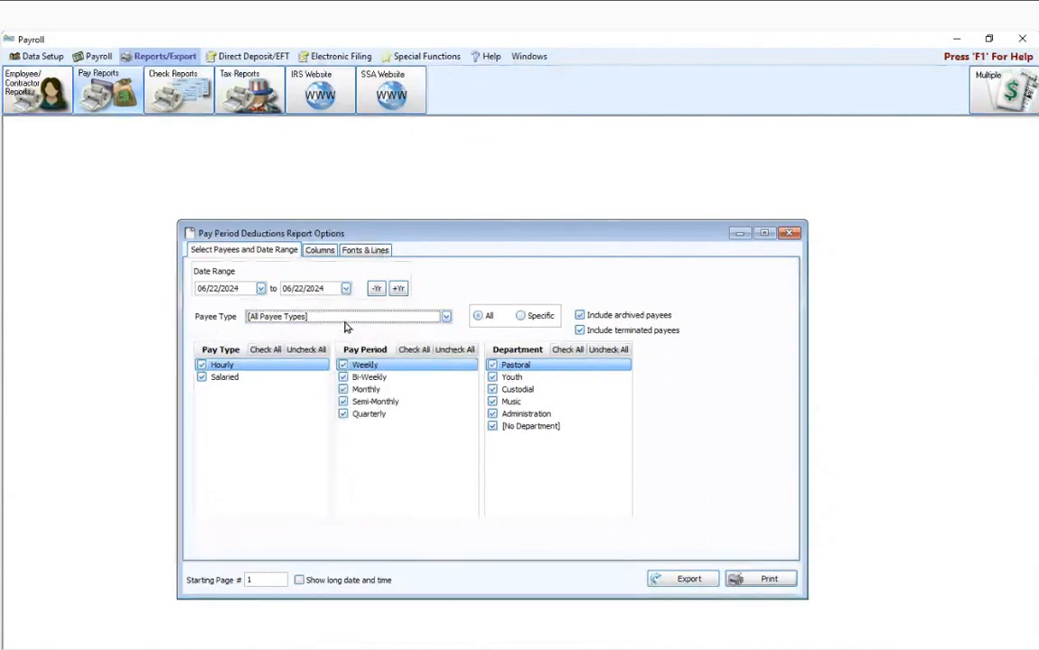
pyautogui.click(446, 318)
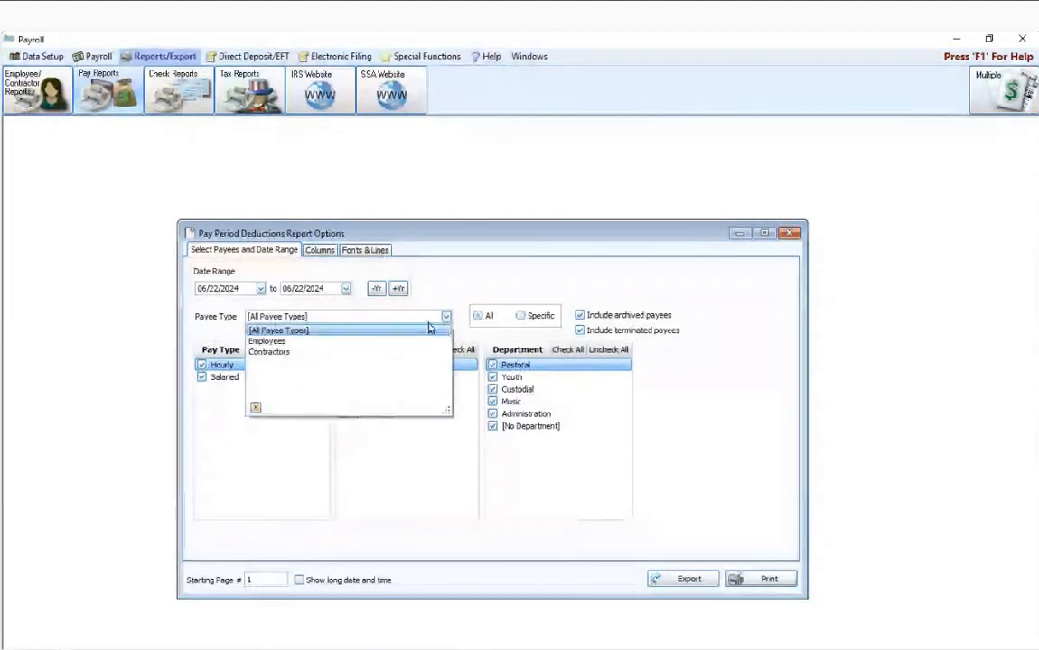
pyautogui.click(460, 271)
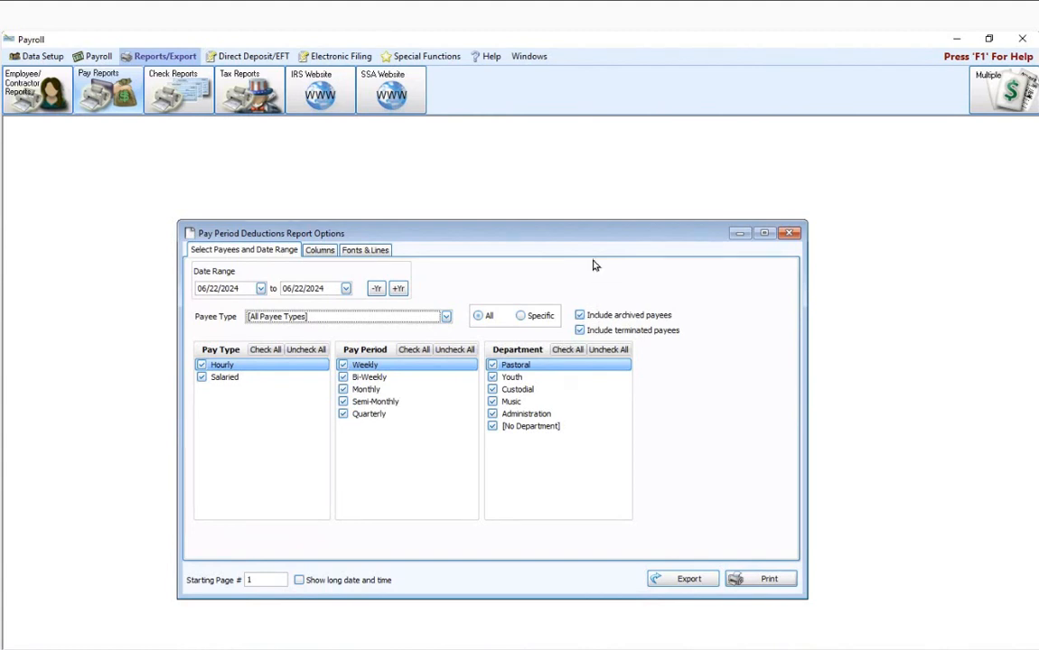
# Step: Preview the Pay Period Deductions report for 01/01/2024 through 01/31/2024, and close the preview
pyautogui.click(204, 289)
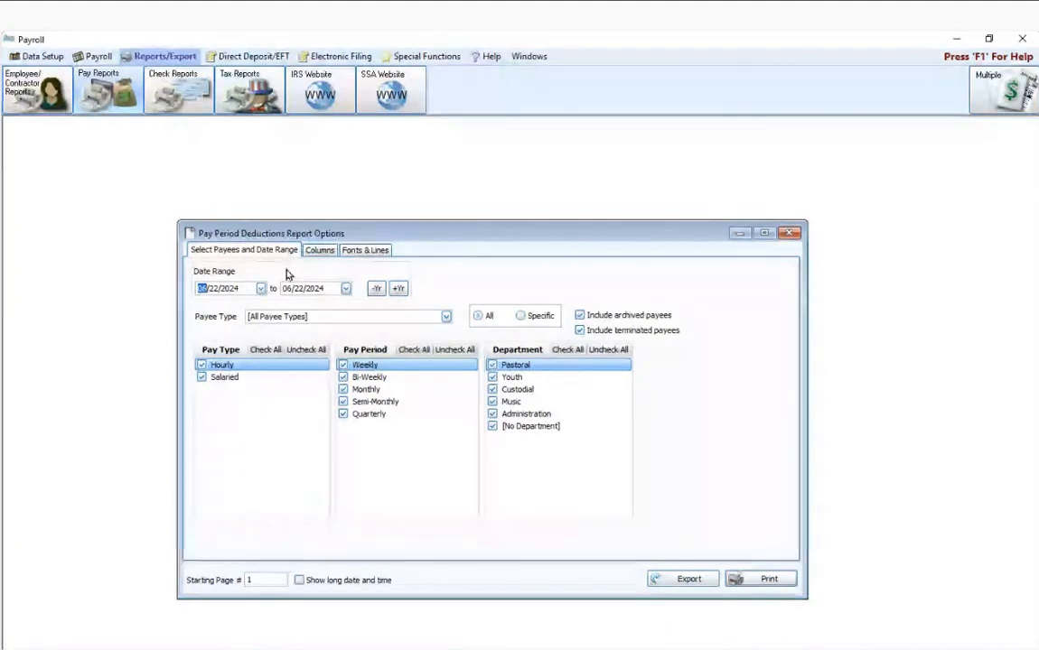
pyautogui.write('01/')
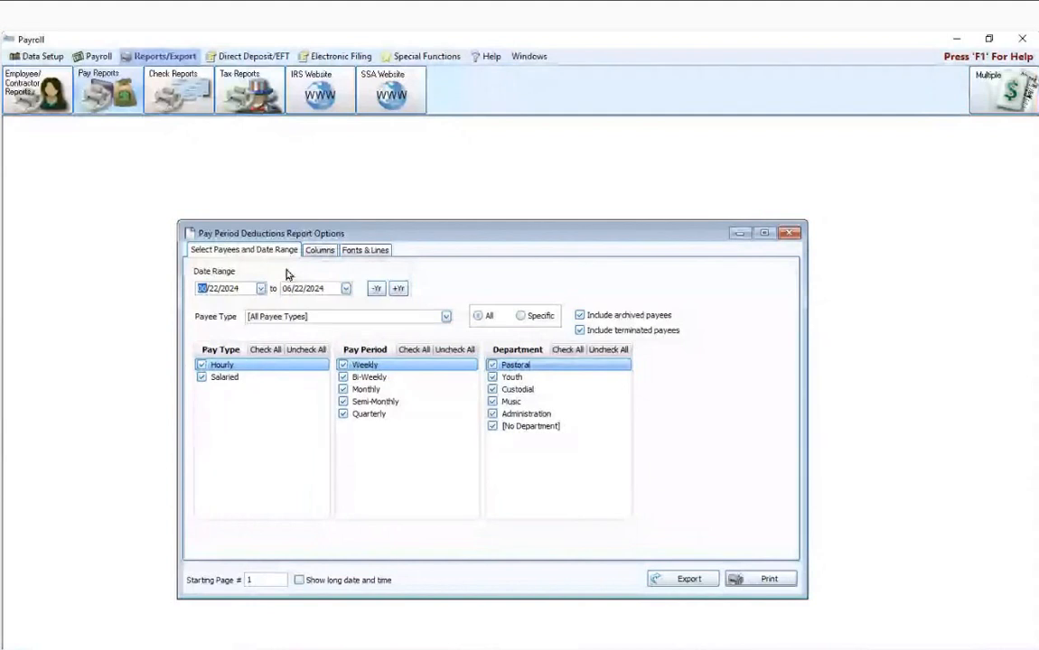
pyautogui.write('01')
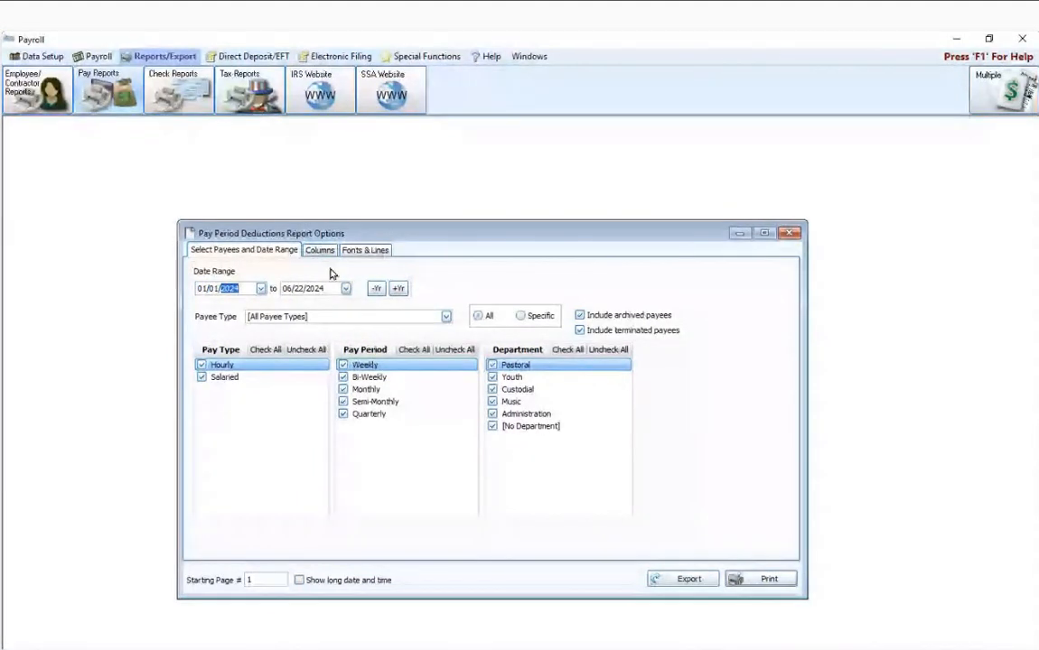
pyautogui.click(289, 288)
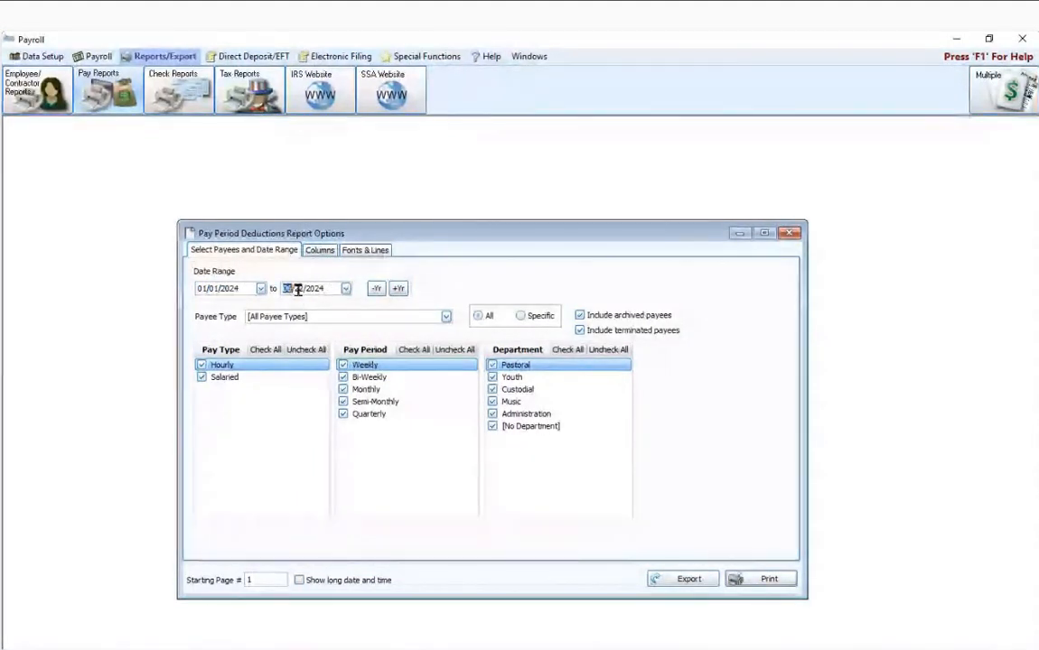
pyautogui.write('01/')
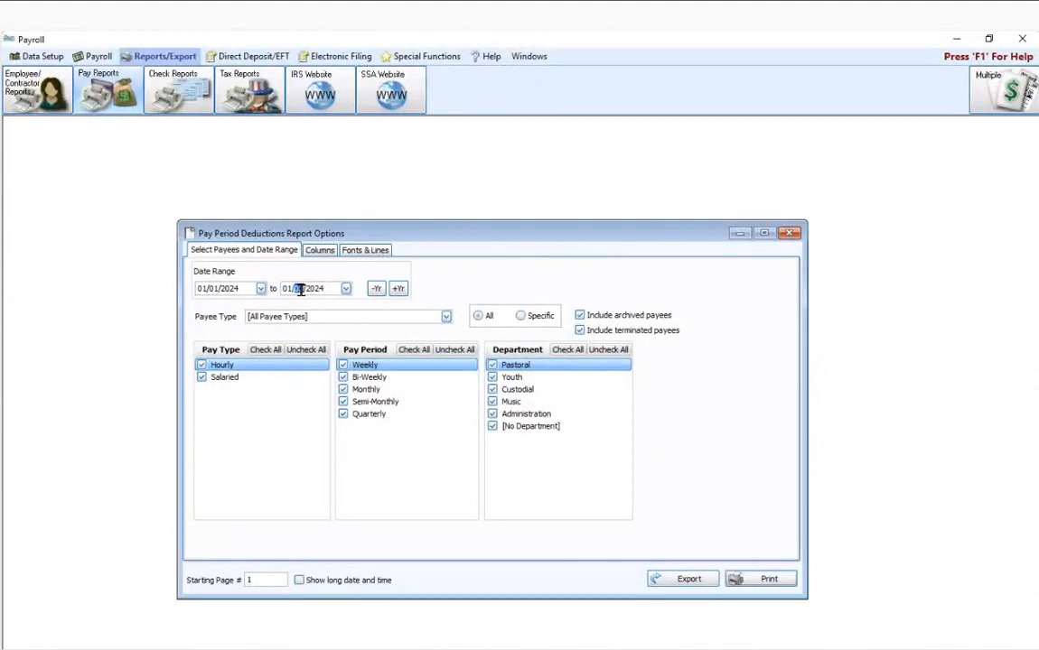
pyautogui.write('31')
pyautogui.click(763, 576)
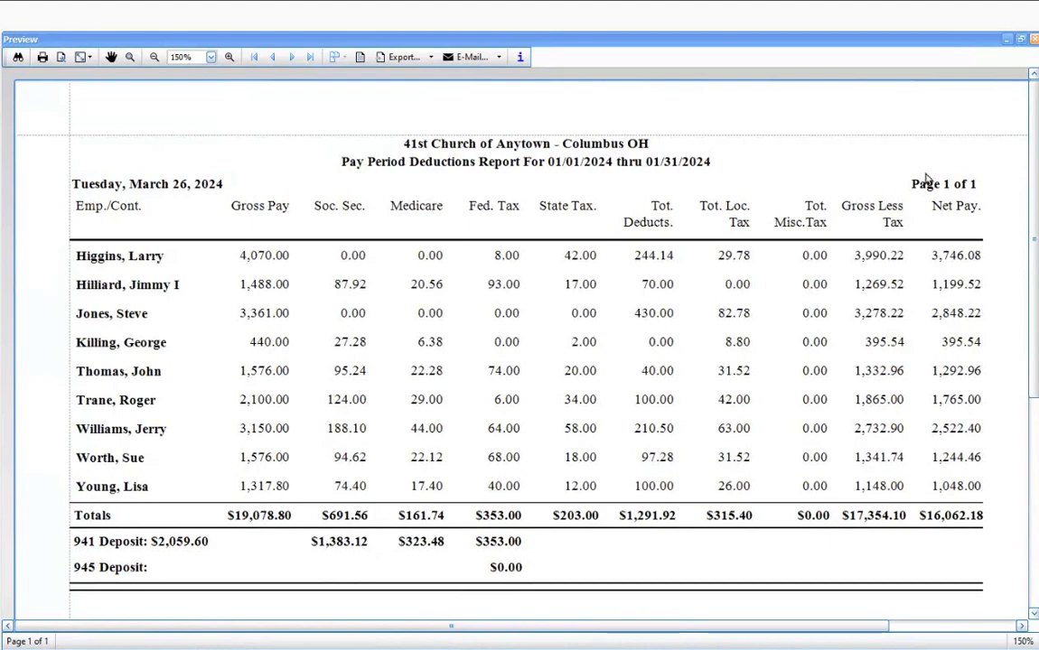
pyautogui.click(1034, 40)
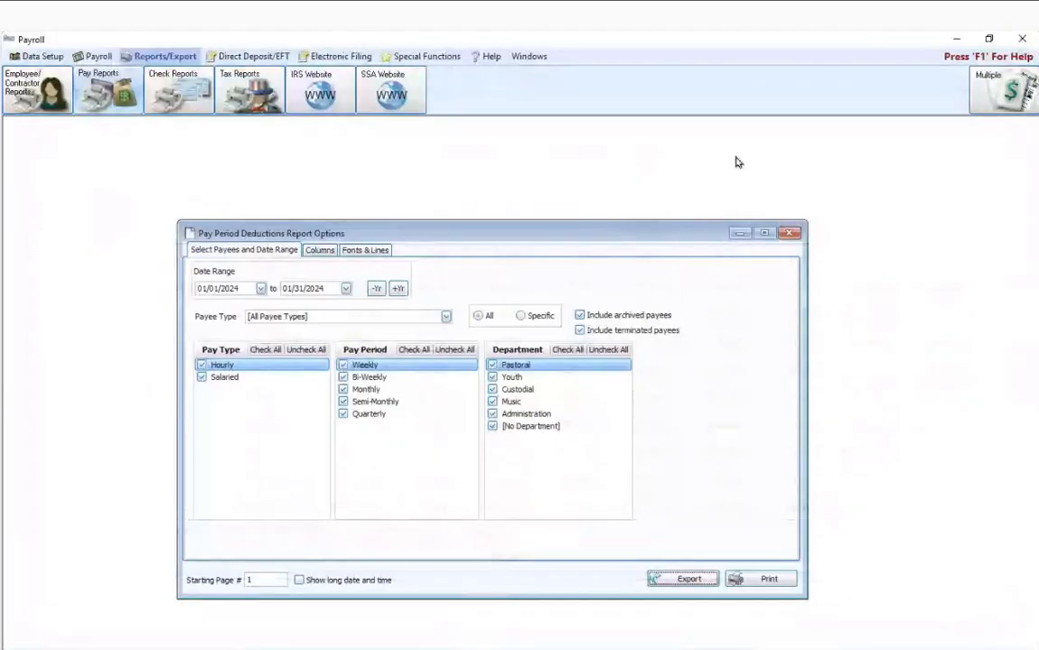
# Step: Set the deductions report's end date to 01/15/2024, preview the report, and close the preview
pyautogui.click(303, 288)
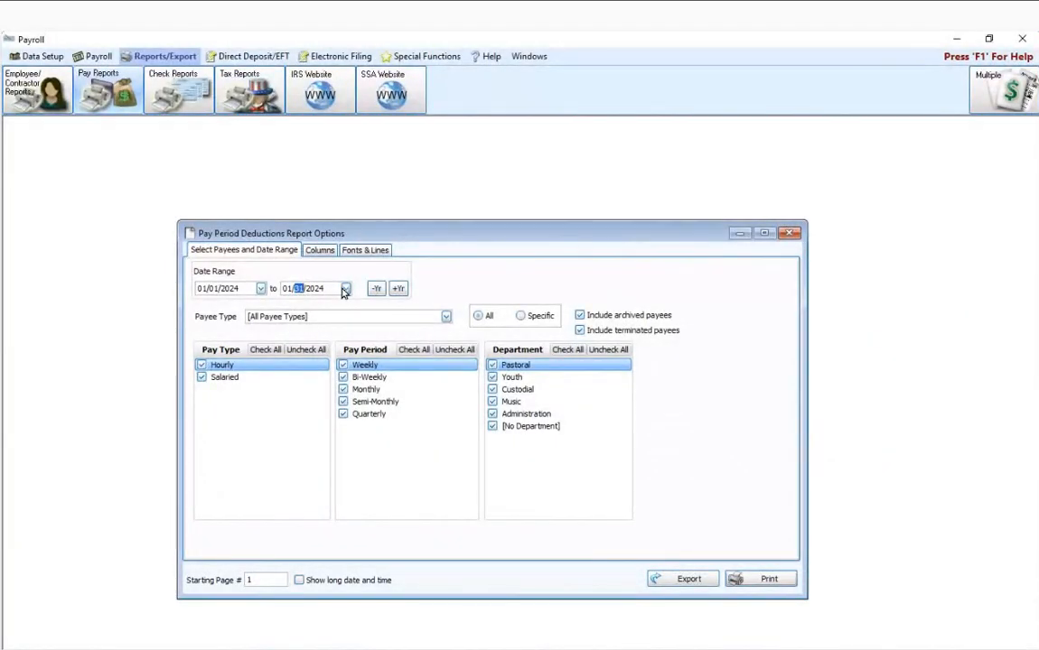
pyautogui.write('15')
pyautogui.click(686, 579)
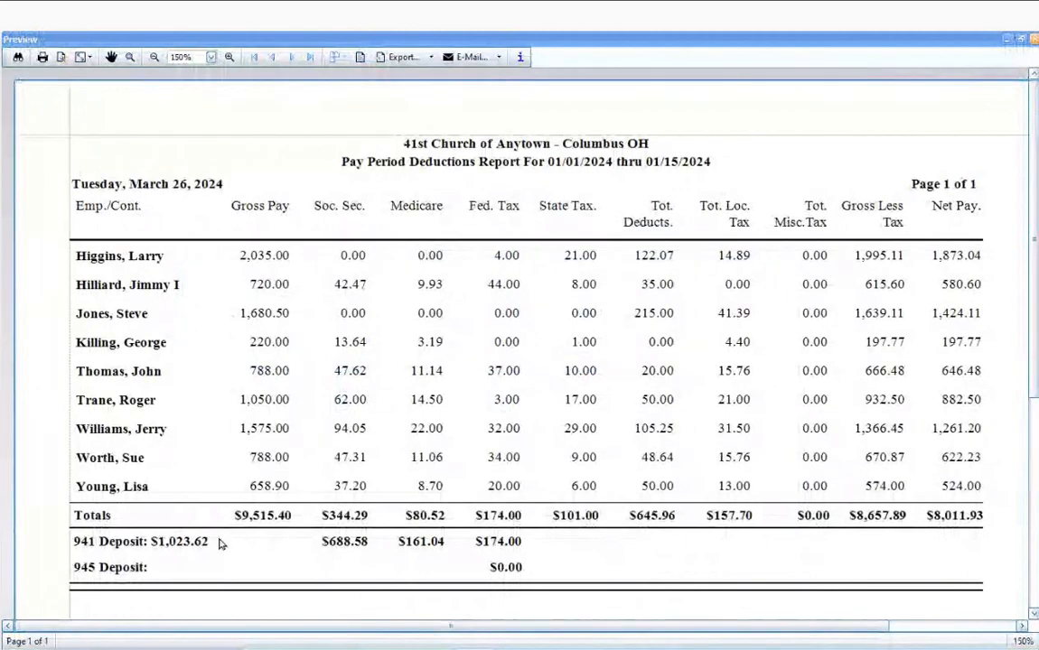
pyautogui.click(1034, 41)
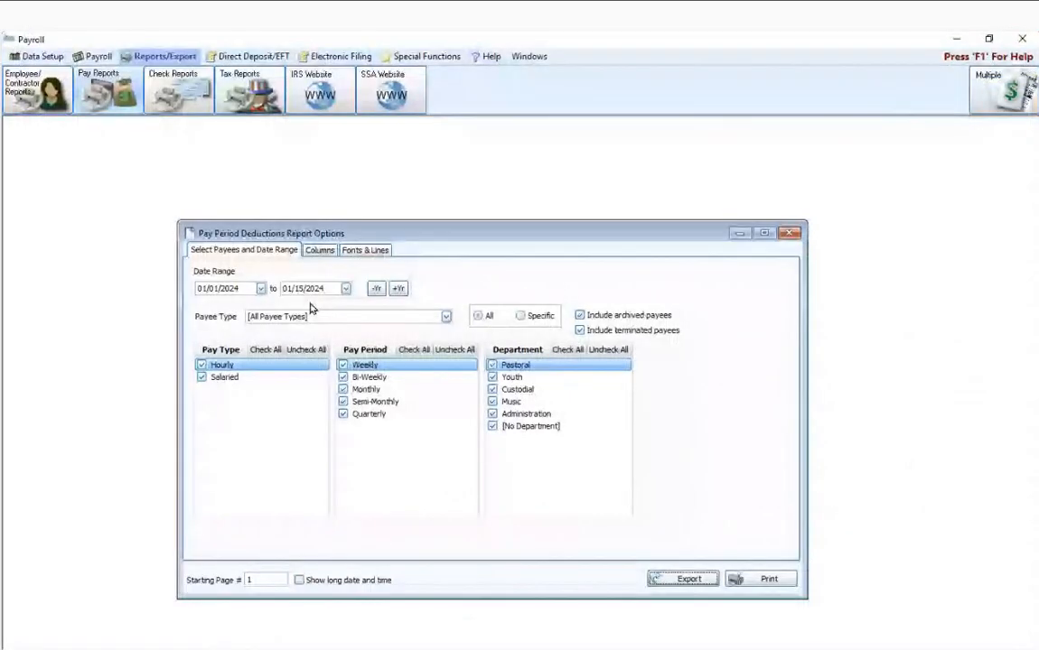
# Step: Set the deductions report's date range to 01/16/2024 through 01/31/2024, preview the report, and close the preview
pyautogui.click(210, 288)
pyautogui.write('1')
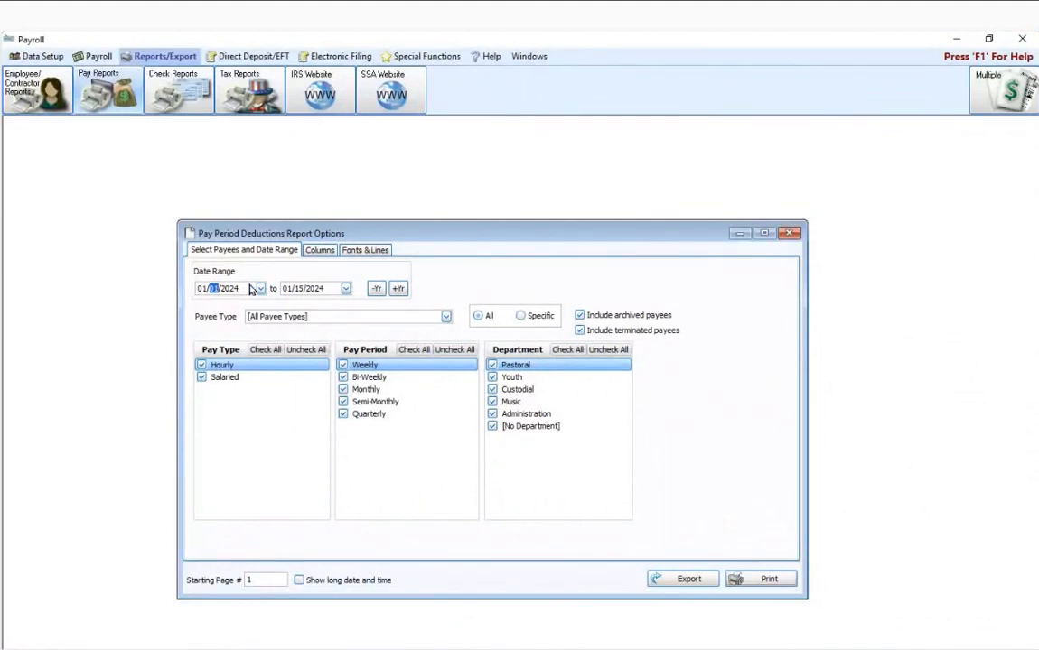
pyautogui.write('6')
pyautogui.click(299, 288)
pyautogui.write('31')
pyautogui.click(688, 578)
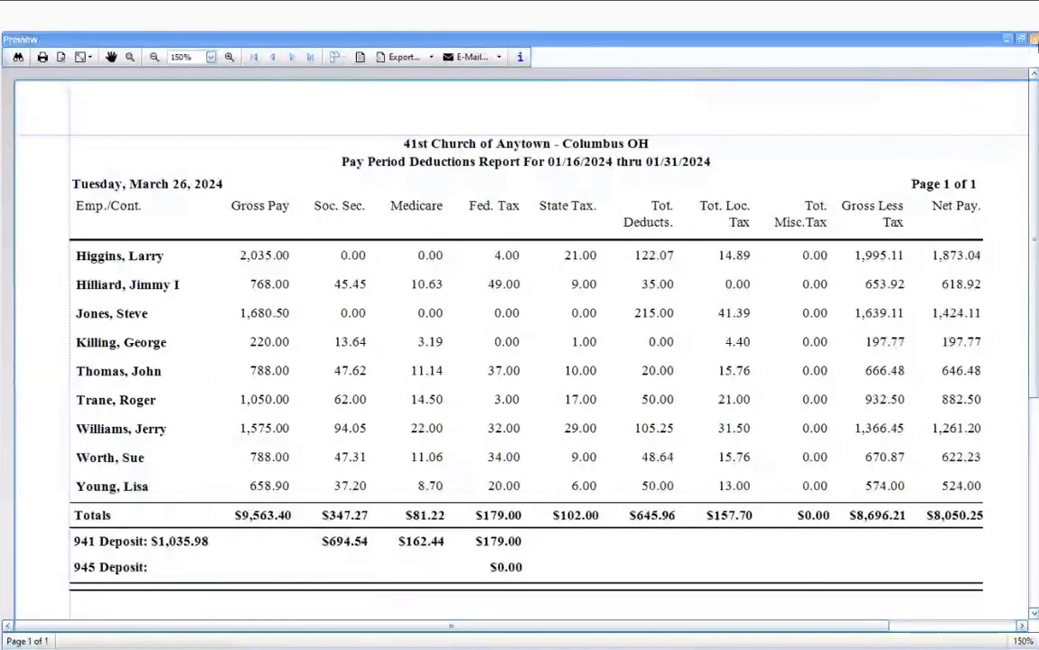
pyautogui.click(1032, 40)
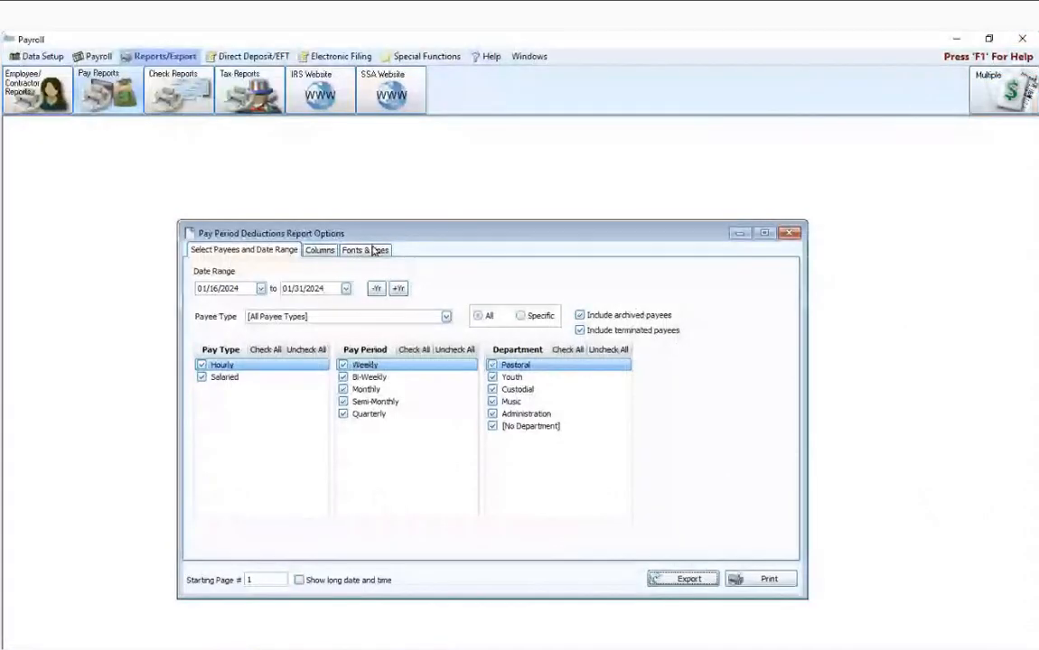
# Step: Preview the Pay Period Deductions report for 01/01/2024 through 03/31/2024
pyautogui.click(216, 288)
pyautogui.write('01')
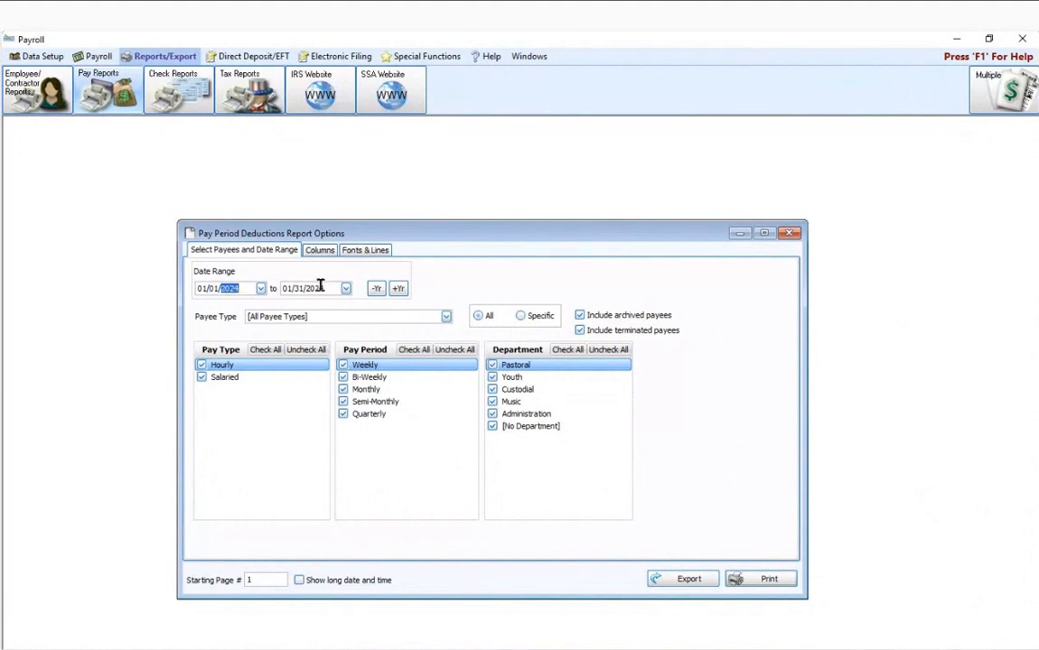
pyautogui.click(287, 288)
pyautogui.write('3')
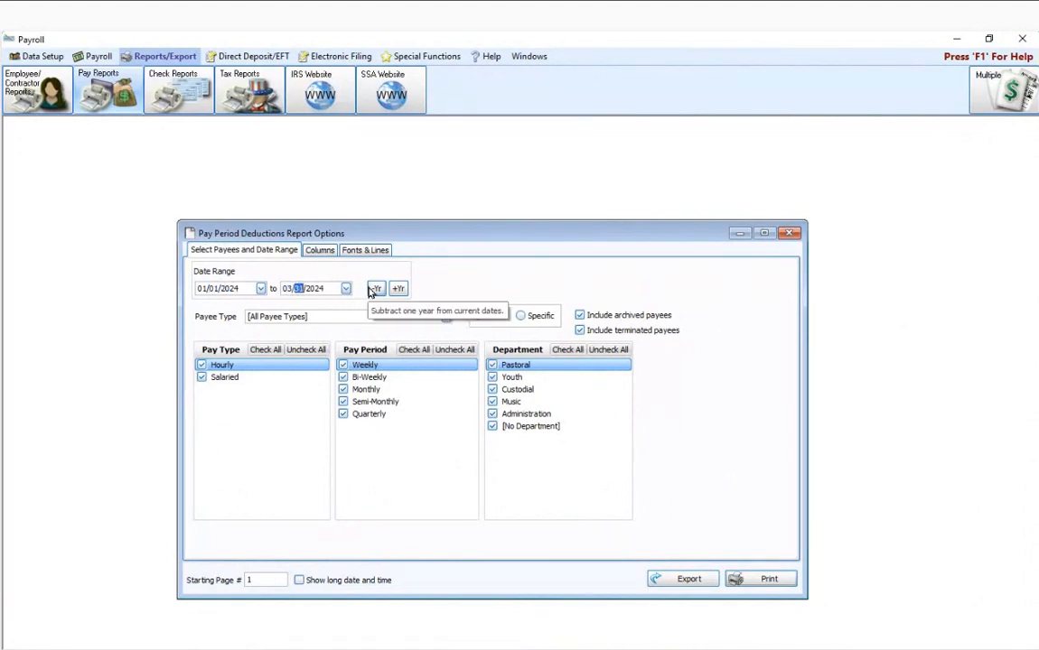
pyautogui.click(761, 580)
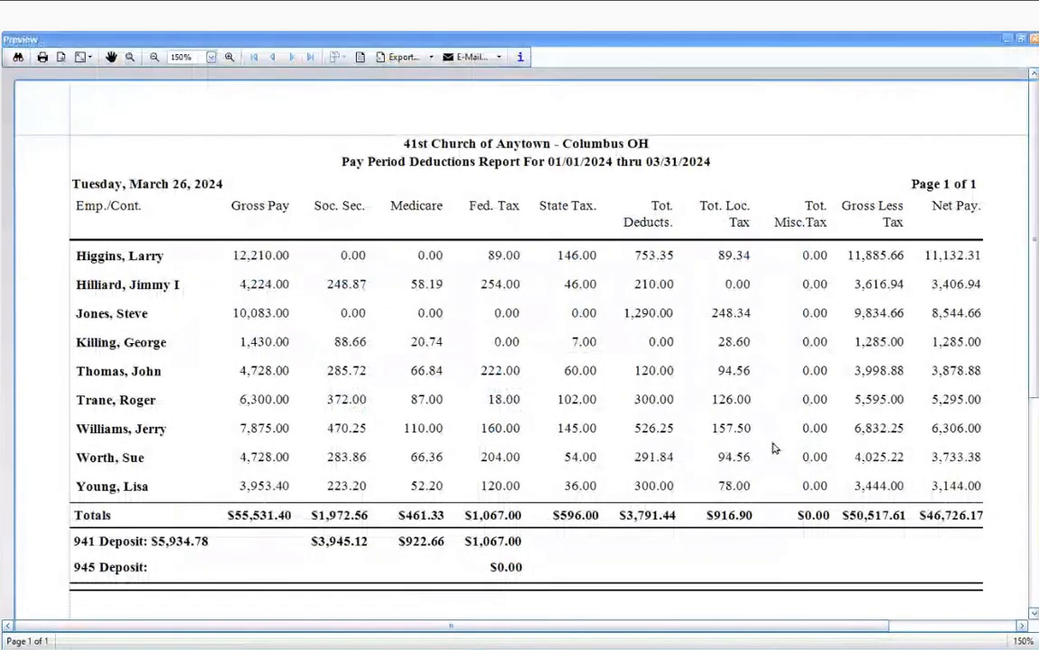